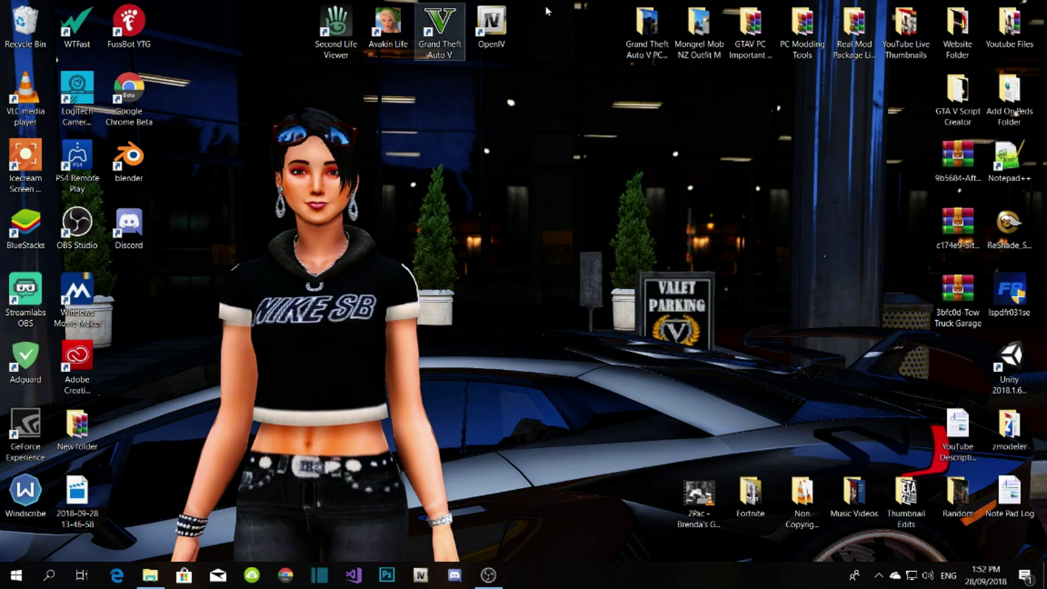
Launch OpenIV and open Grand Theft Auto V for Windows.
double_click(491, 24)
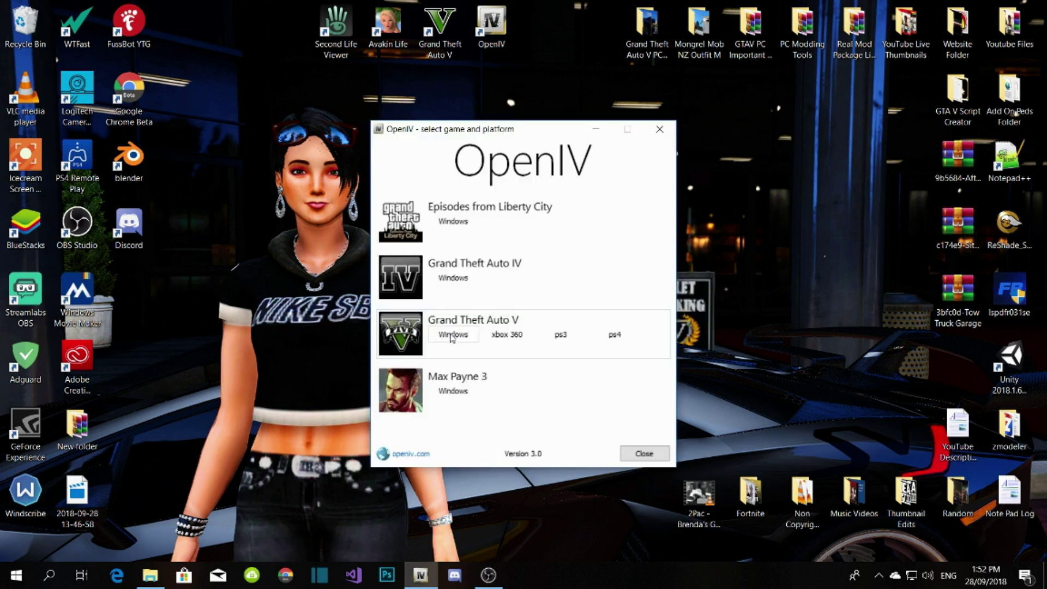
click(468, 336)
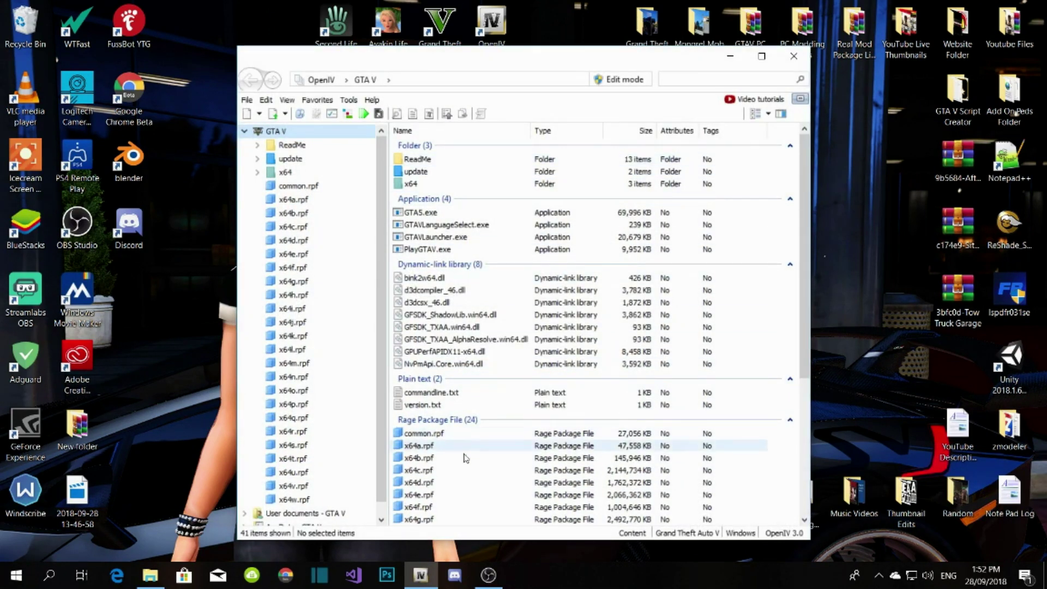
In ASI Manager, install ASI Loader, OpenIV.ASI with mods-only edit mode, and openCamera.
click(348, 102)
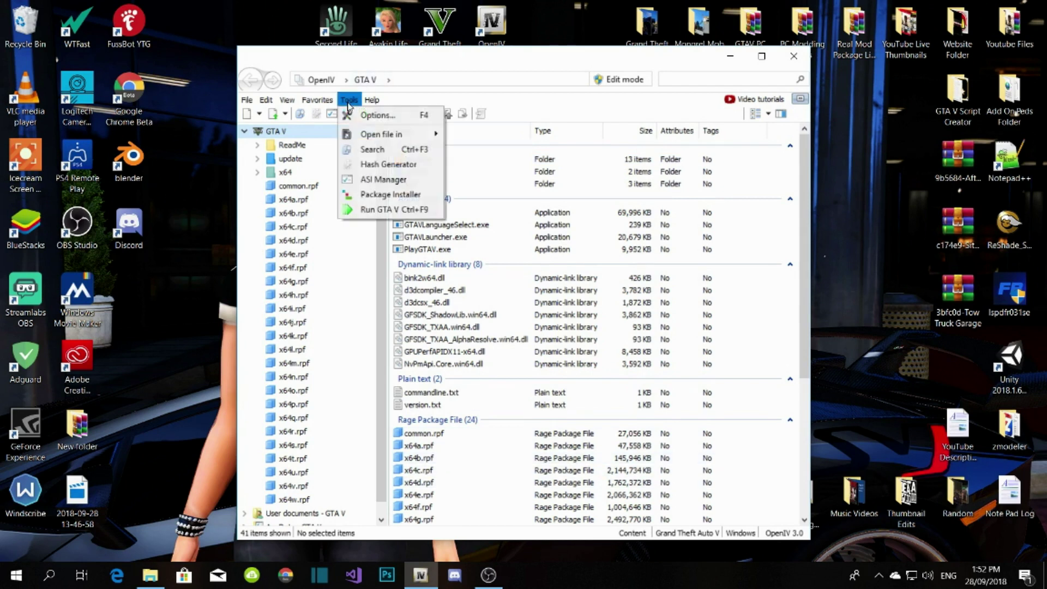
click(372, 182)
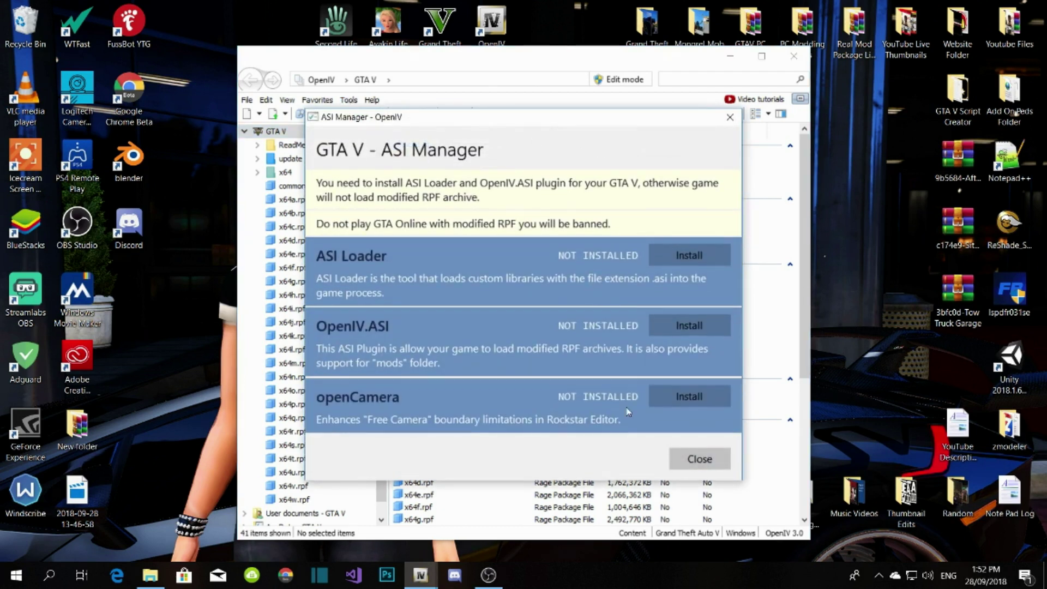
click(682, 260)
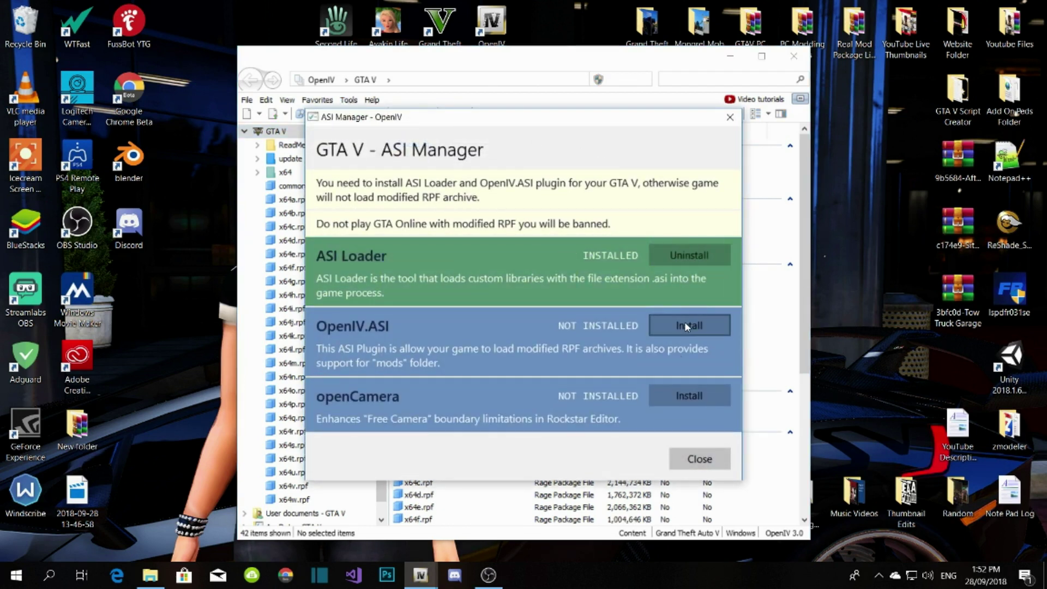
click(685, 323)
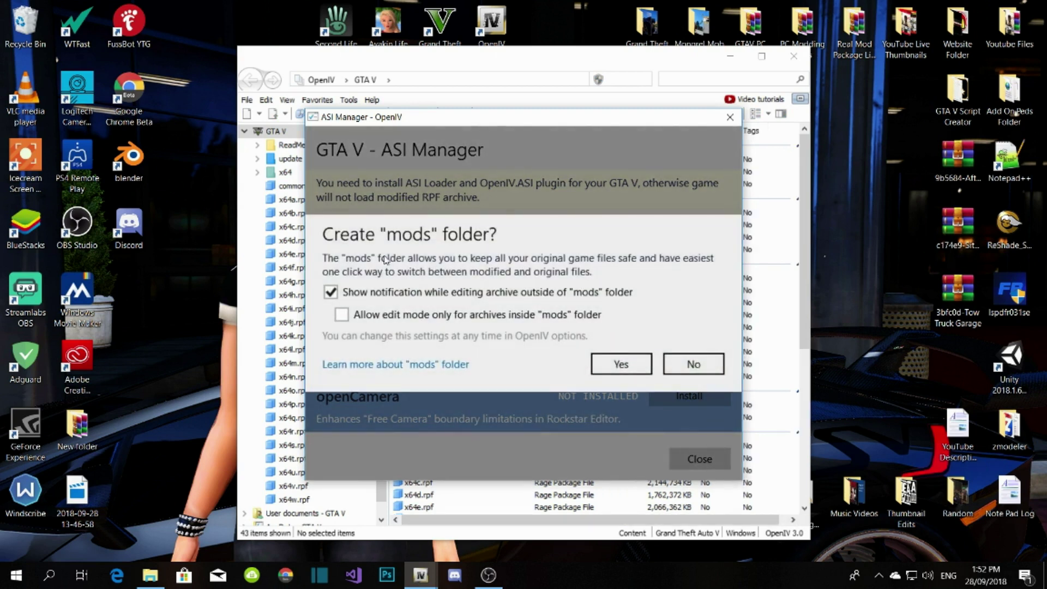
click(385, 321)
click(628, 365)
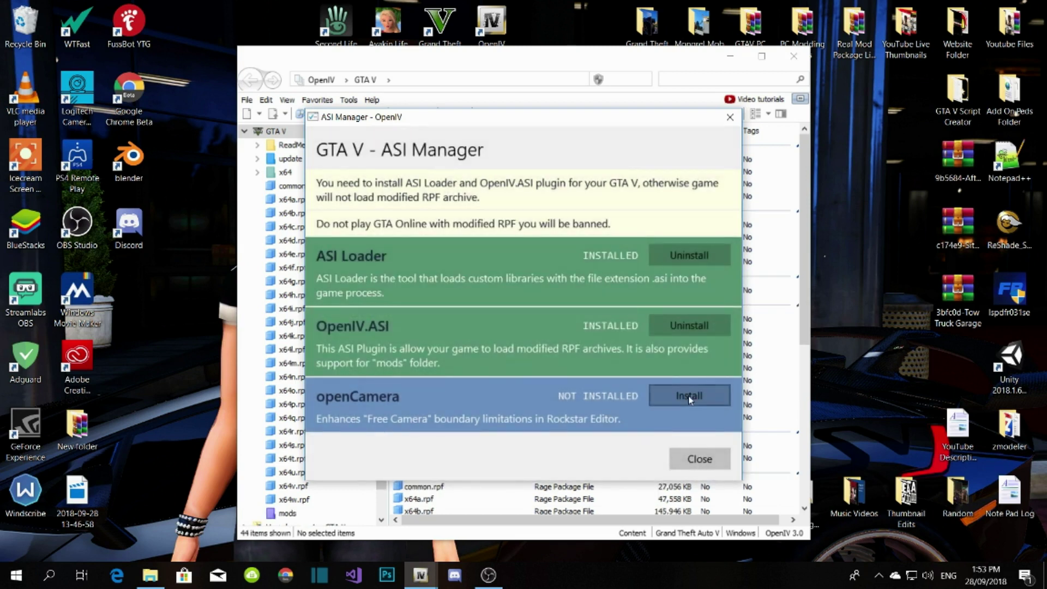
click(688, 395)
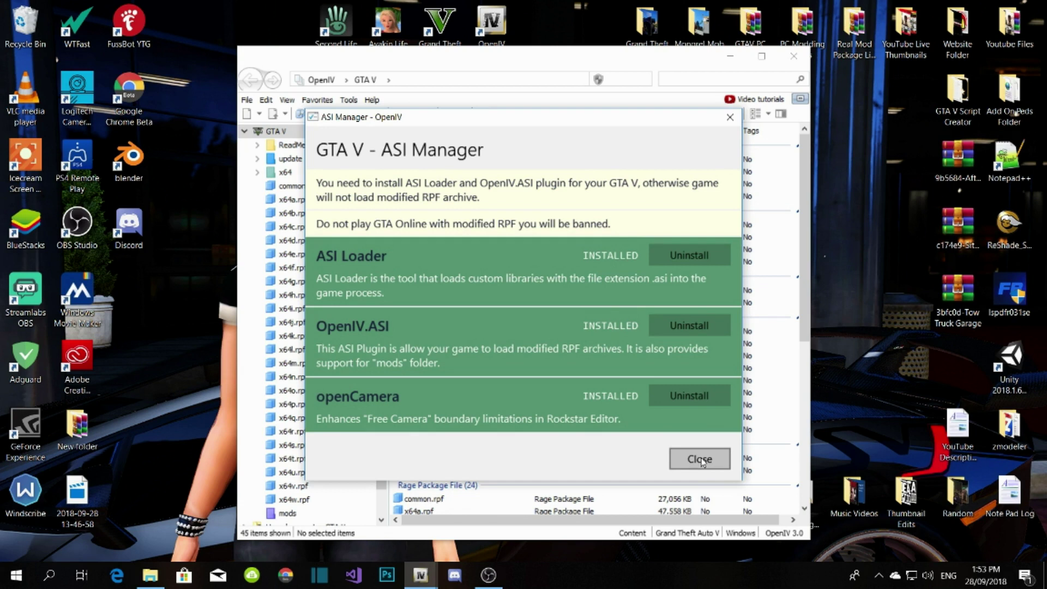
click(700, 460)
drag(695, 64, 481, 35)
Turn on OpenIV edit mode, confirm the warning, and minimize the window.
click(406, 53)
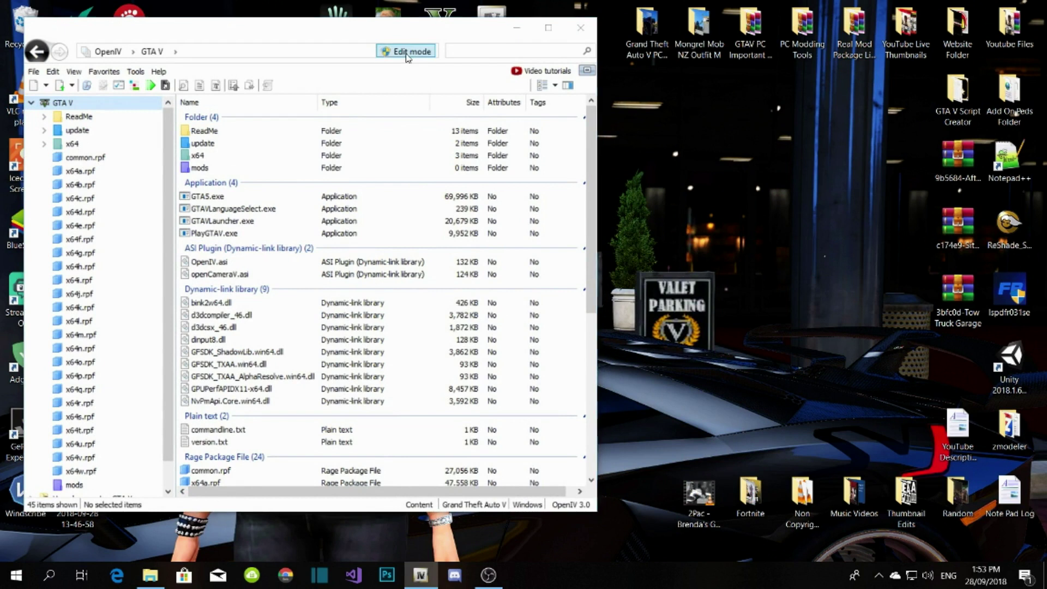
click(568, 333)
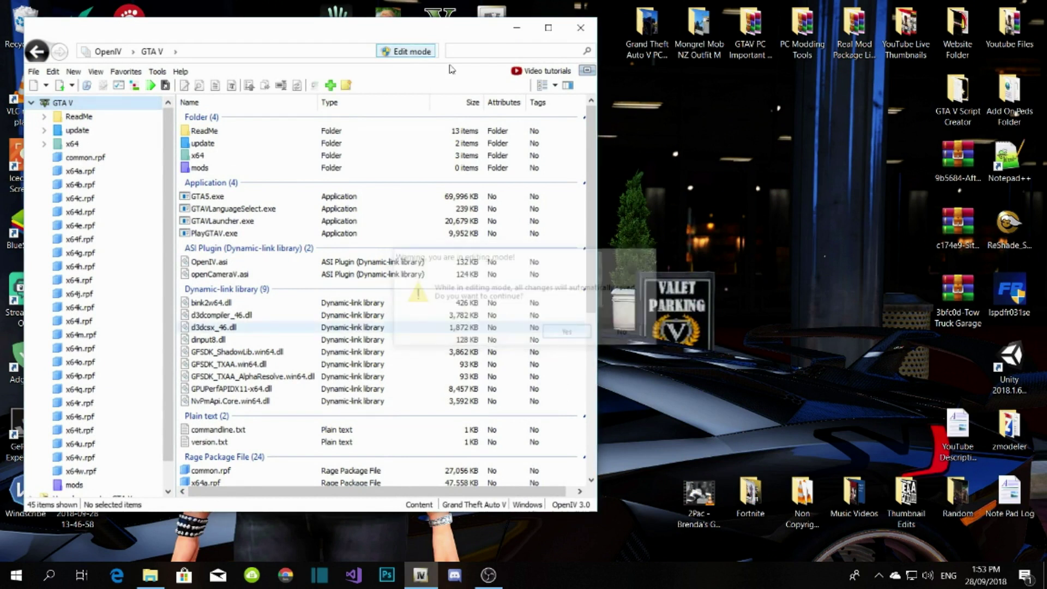
drag(370, 32, 412, 47)
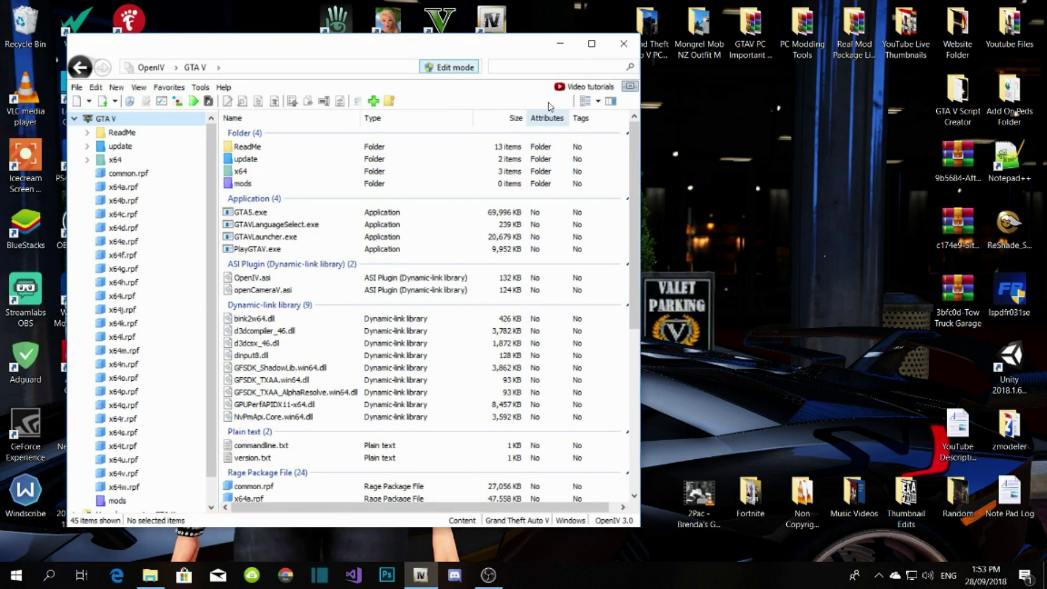
click(562, 43)
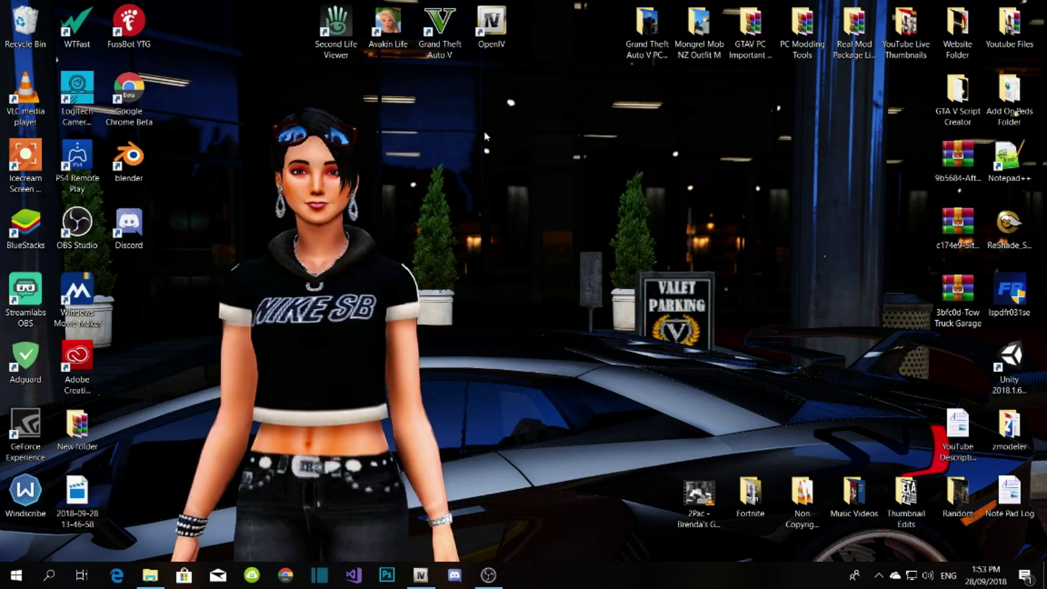
Open the Grand Theft Auto V shortcut's file location on New Volume (D:) and browse its contents.
right_click(440, 24)
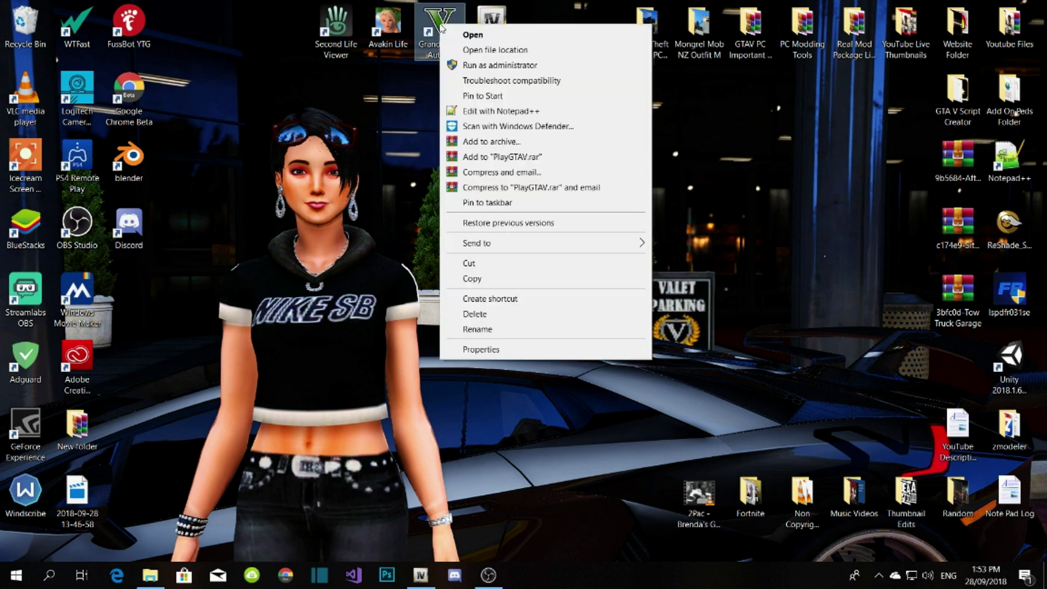
click(483, 50)
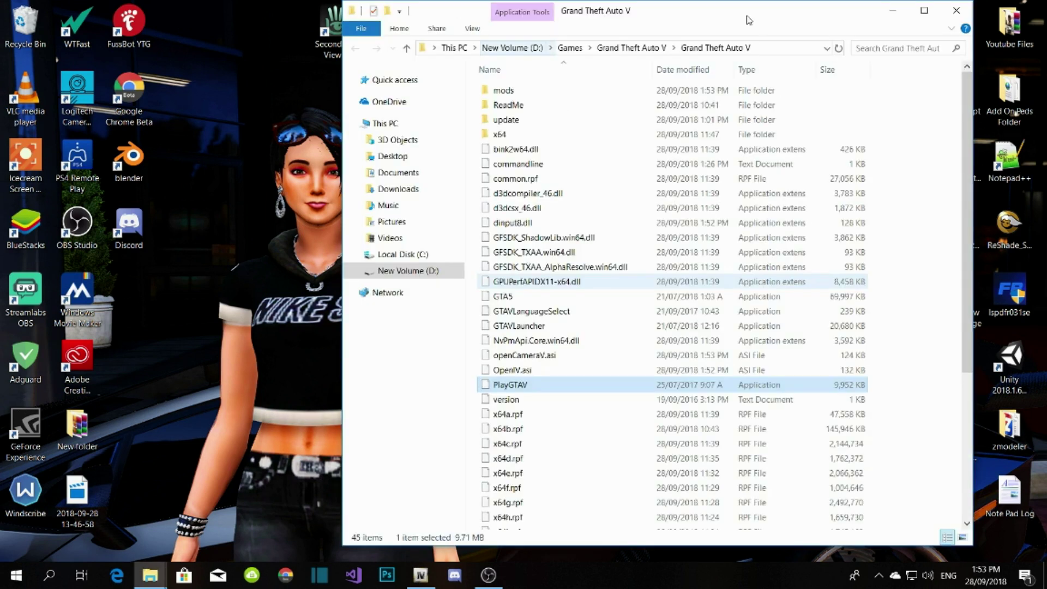
drag(758, 24, 605, 42)
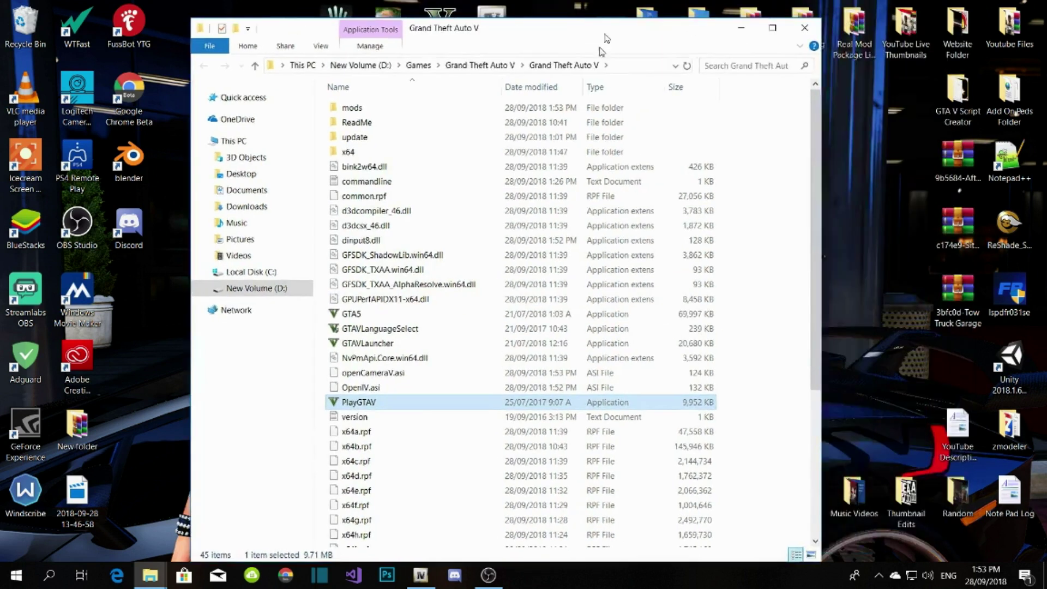
click(772, 179)
scroll(752, 229, down, 5)
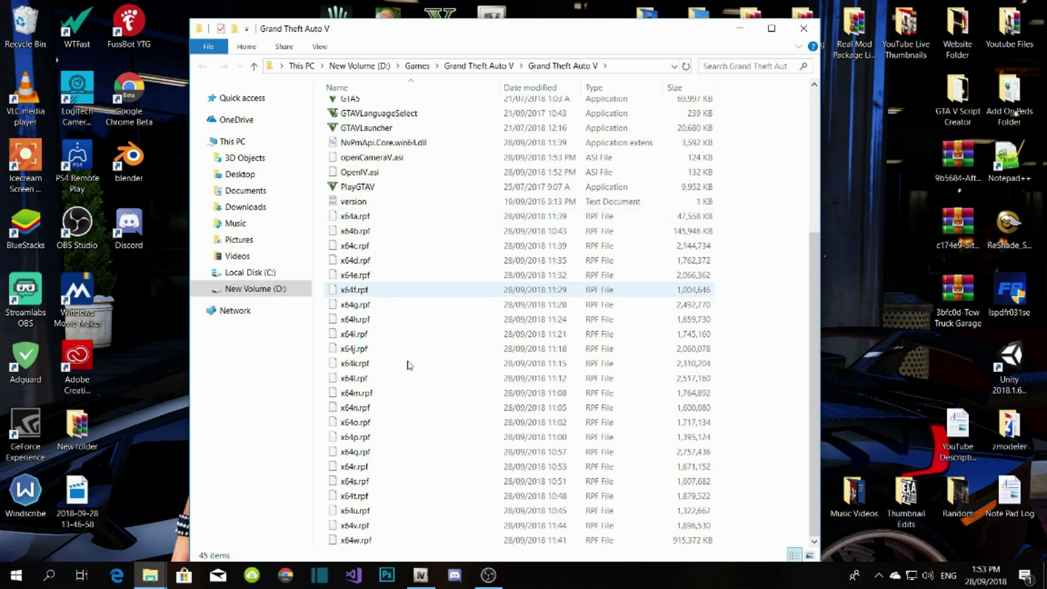
scroll(424, 511, up, 5)
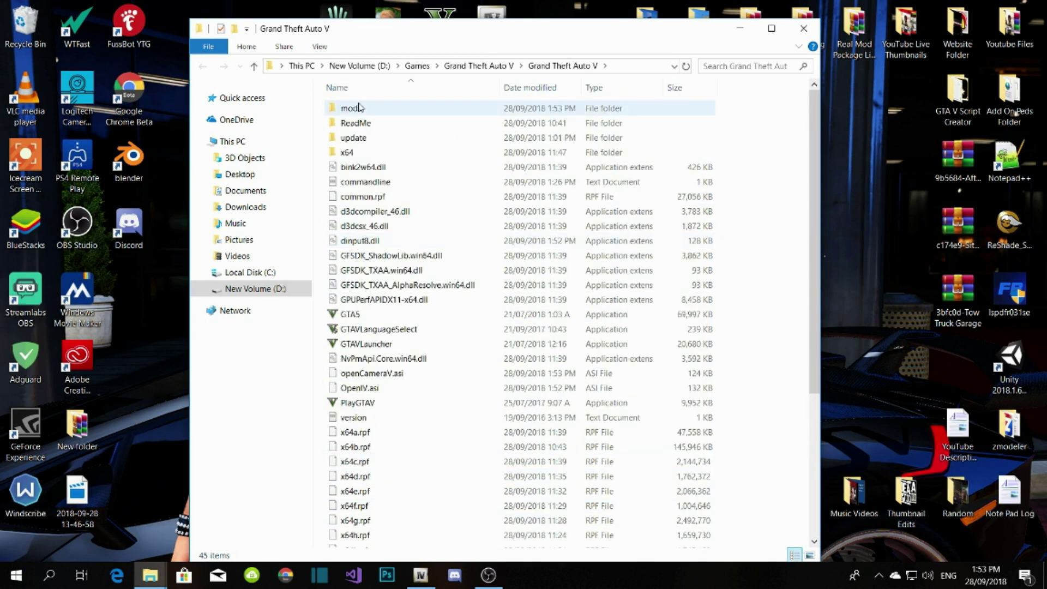
click(360, 108)
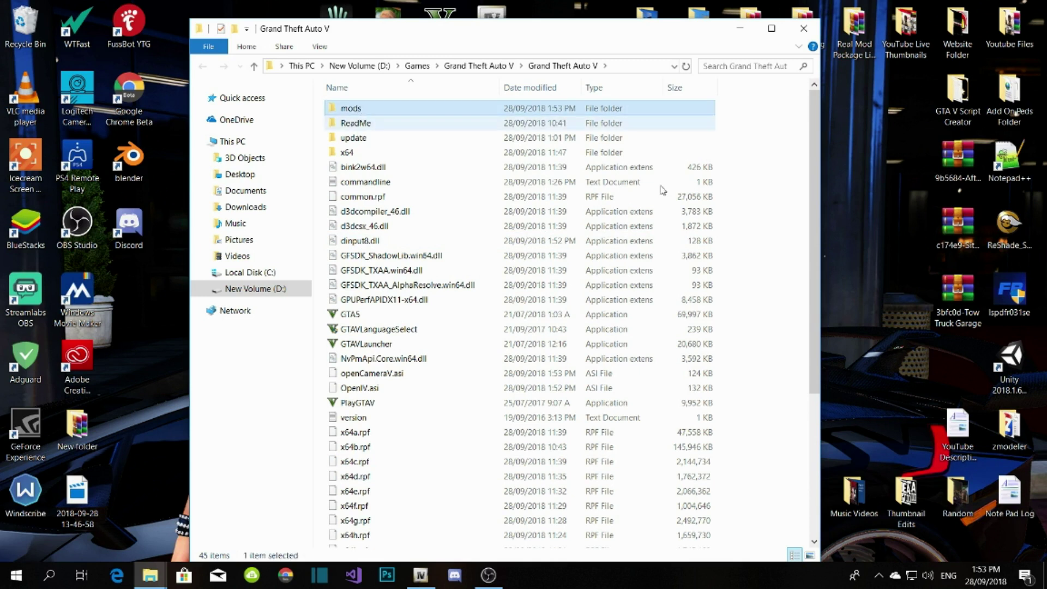
click(745, 152)
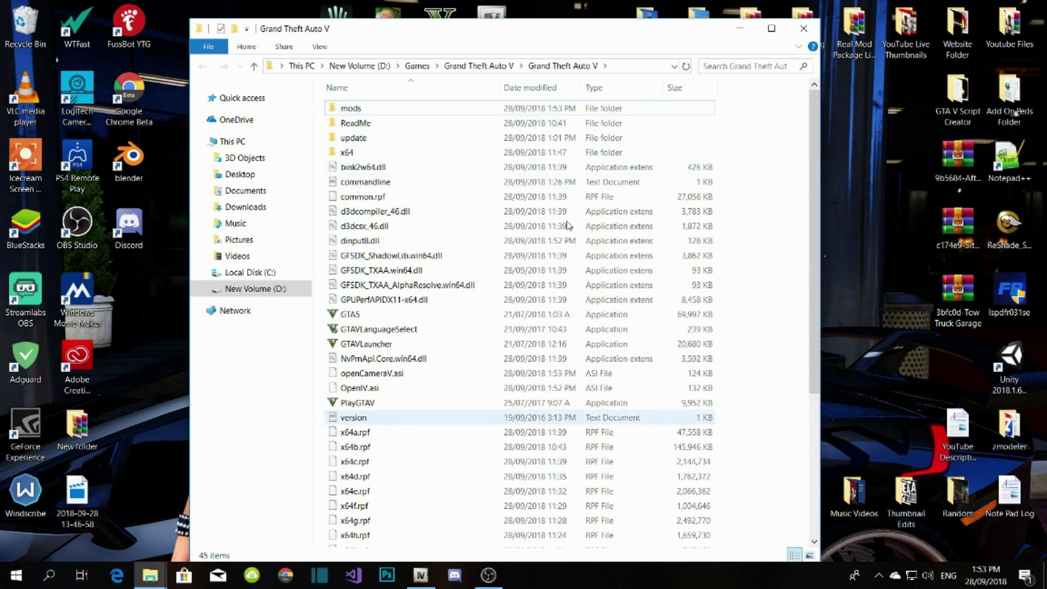
scroll(641, 214, down, 5)
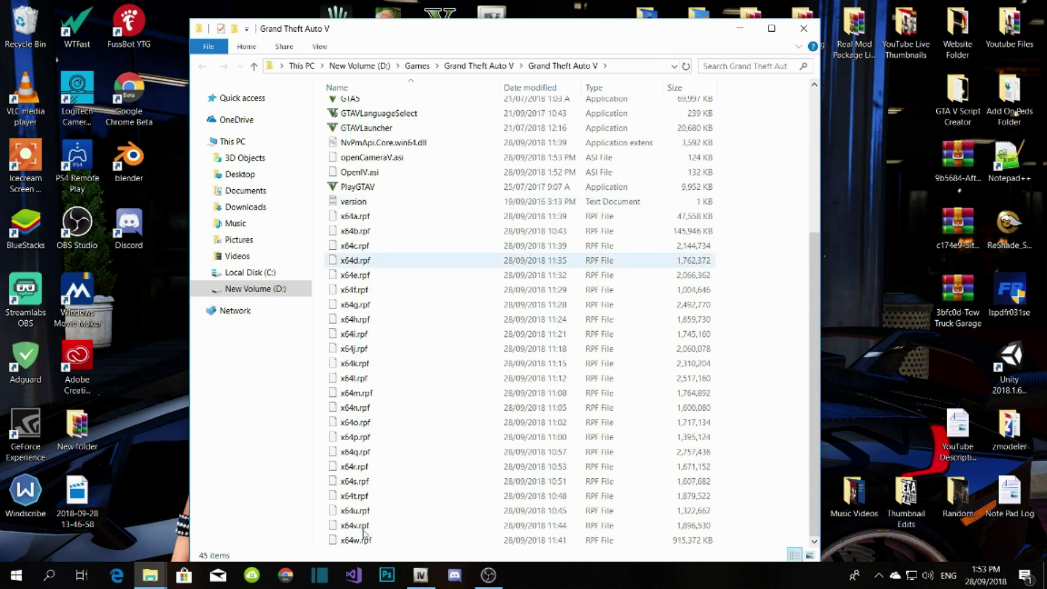
scroll(382, 502, up, 5)
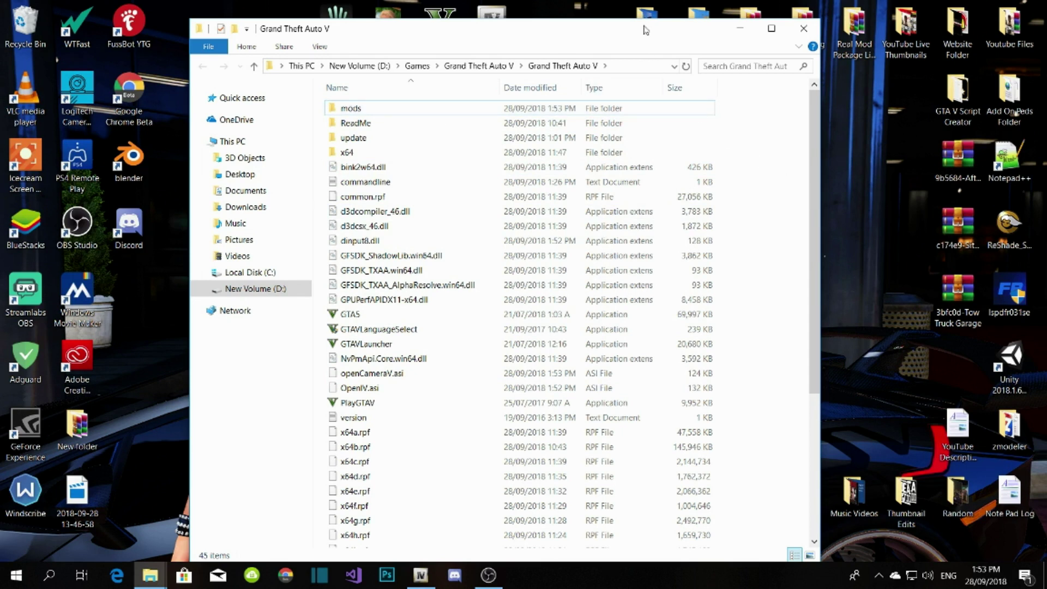
drag(645, 30, 596, 36)
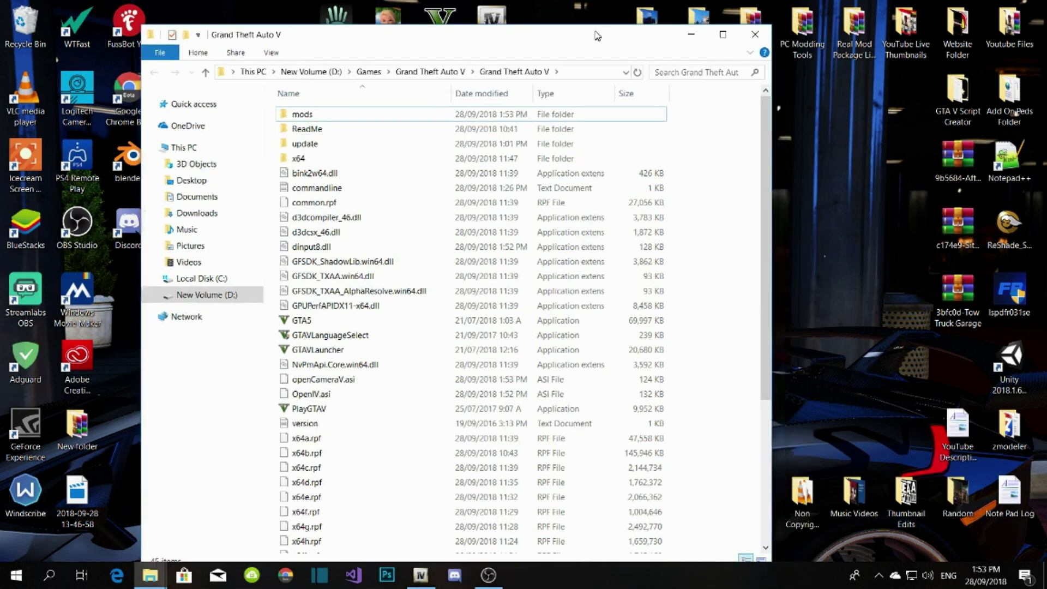
Create a new folder named 'scripts' in the Grand Theft Auto V folder.
right_click(719, 160)
mouse_move(760, 338)
click(888, 336)
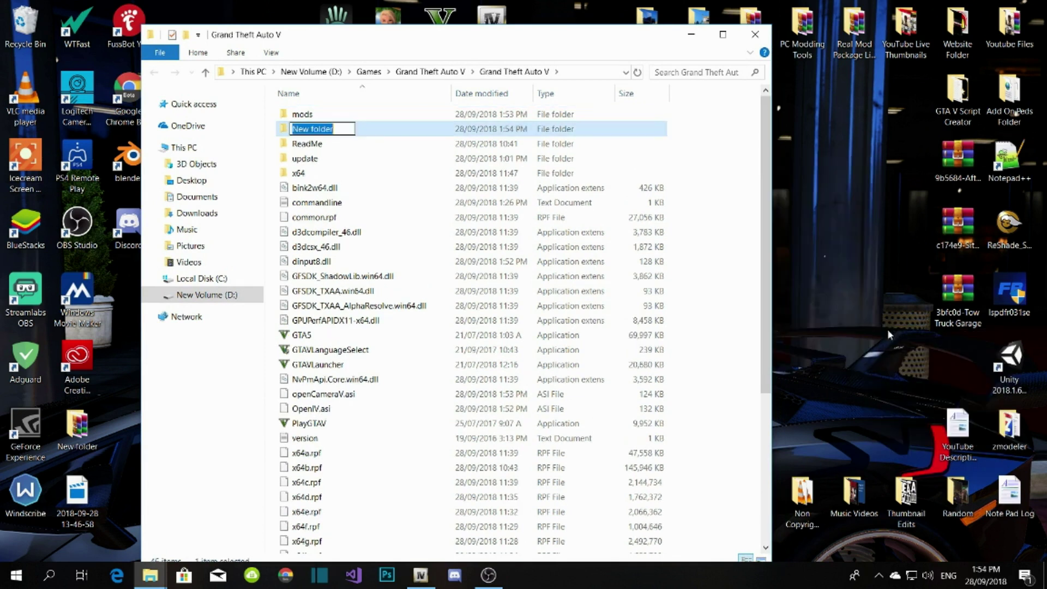
text(s)
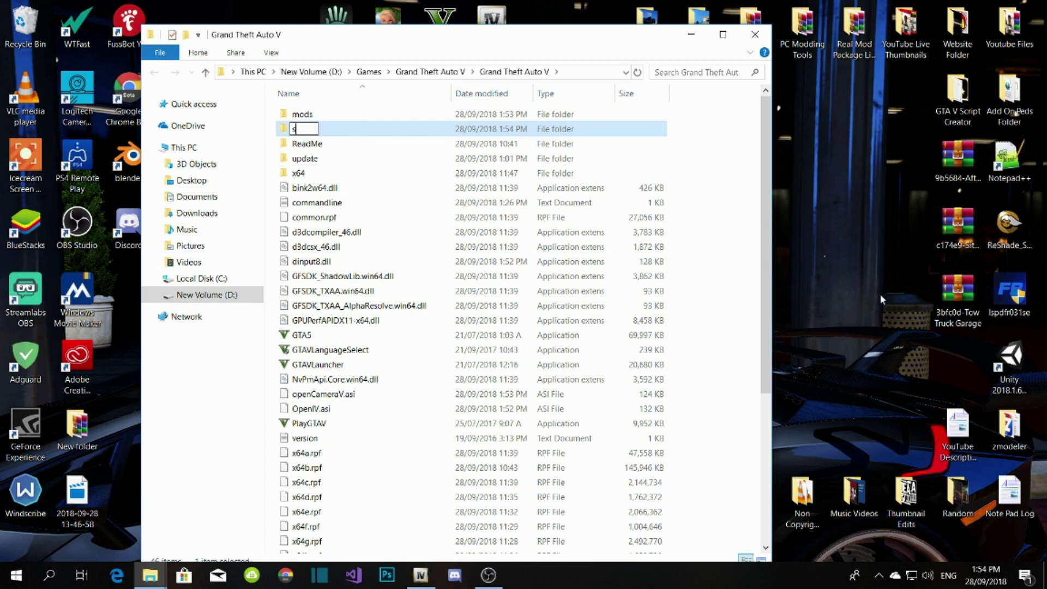
text(cripts)
key(Return)
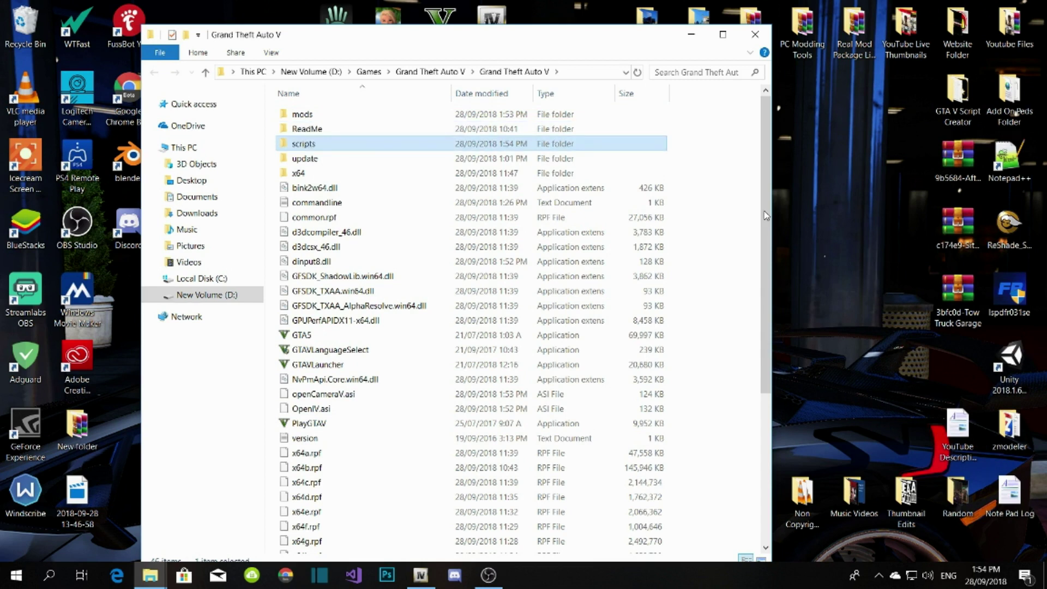
click(726, 183)
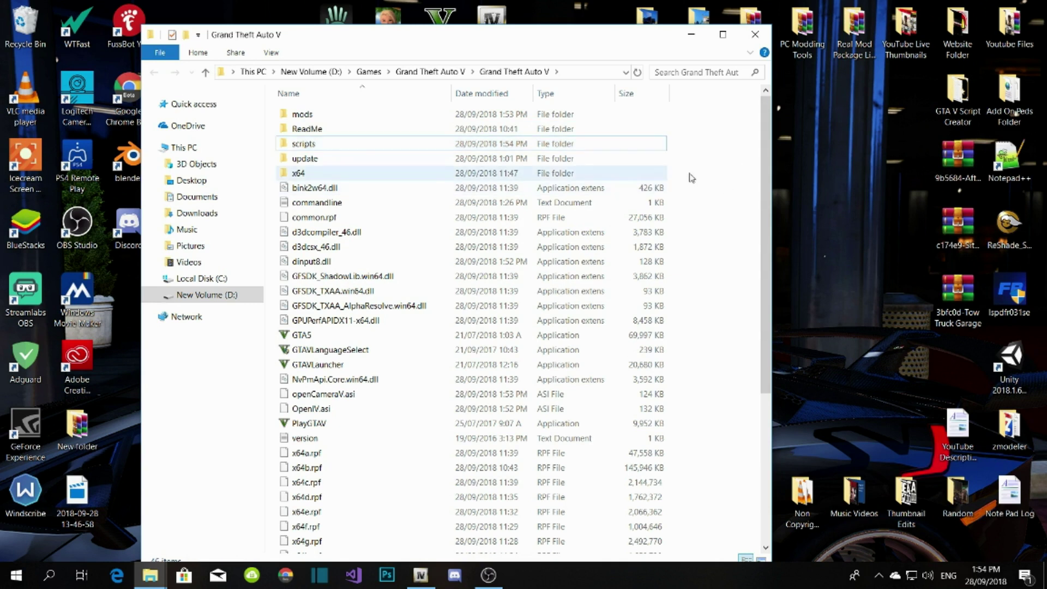
drag(630, 43, 694, 156)
Open the desktop New folder of six mod archives and snap the GTA V folder left.
double_click(77, 431)
key(ctrl+a)
click(598, 278)
drag(543, 37, 746, 26)
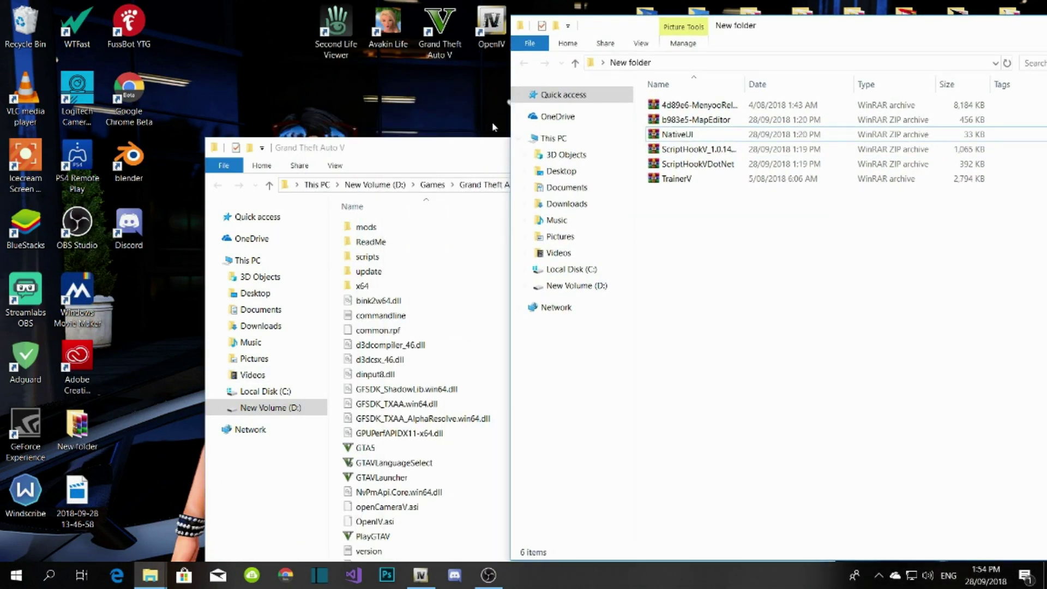
click(493, 154)
drag(604, 152, 404, 23)
key(super+Left)
click(949, 296)
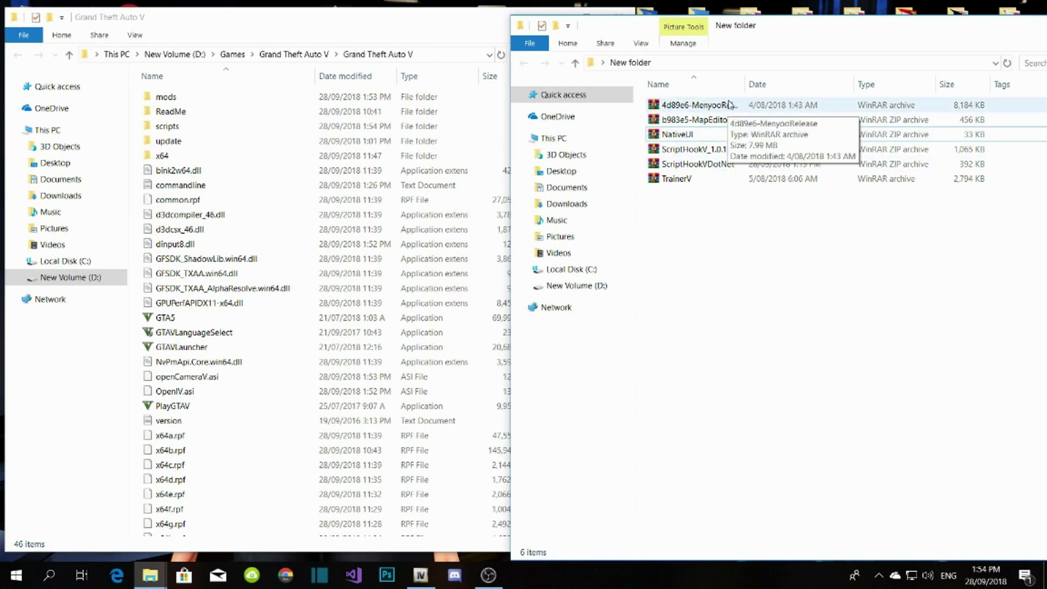
Review the MapEditor, NativeUI, ScriptHookV and ScriptHookVDotNet archives, then arrange both windows side by side.
click(721, 120)
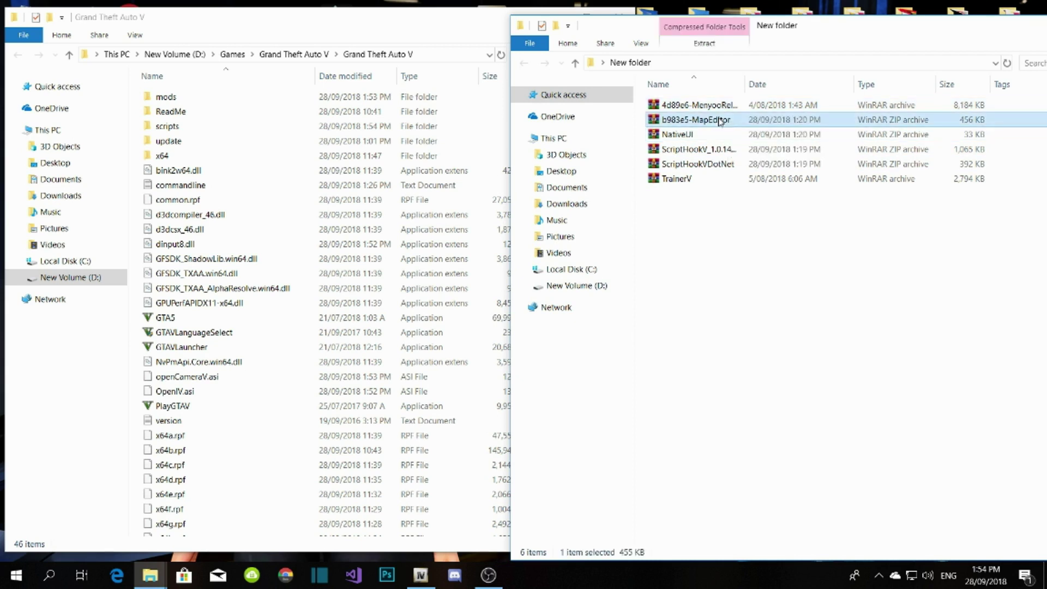
click(719, 138)
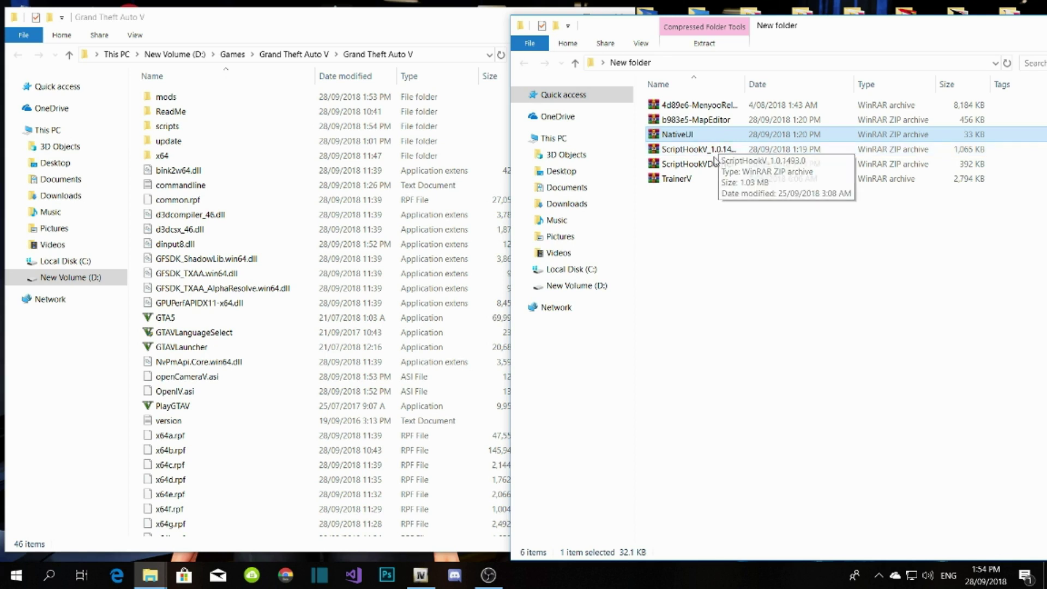
click(716, 151)
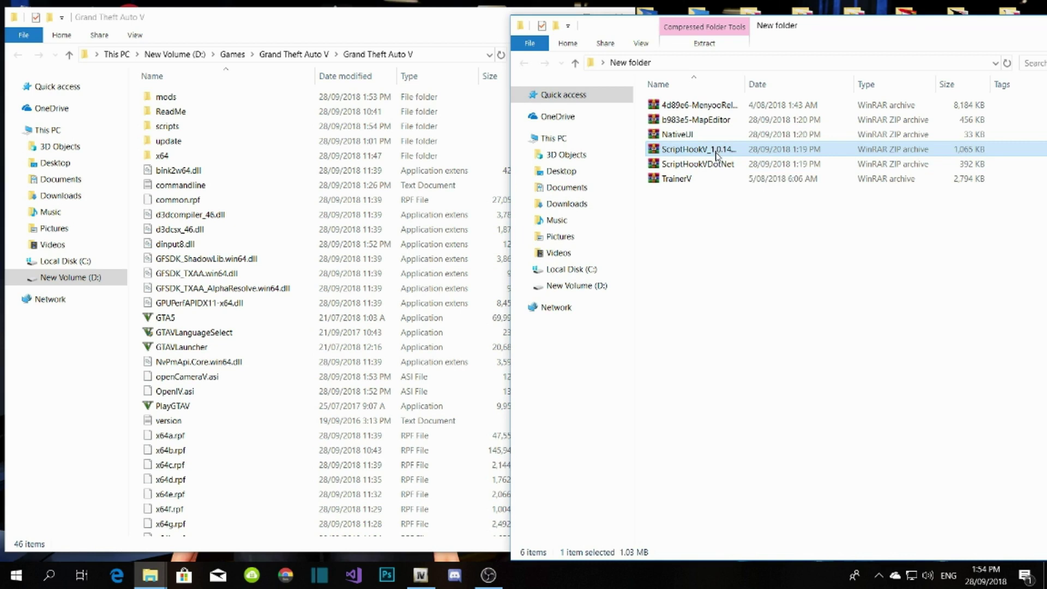
click(715, 164)
click(710, 219)
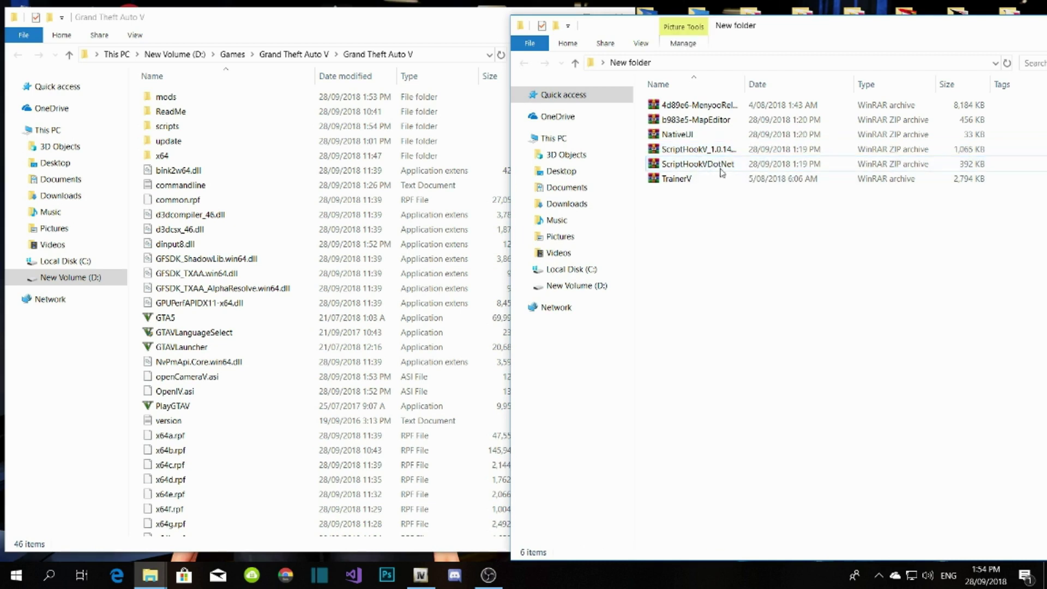
drag(604, 26, 741, 16)
click(481, 19)
drag(481, 19, 419, 20)
drag(901, 18, 833, 22)
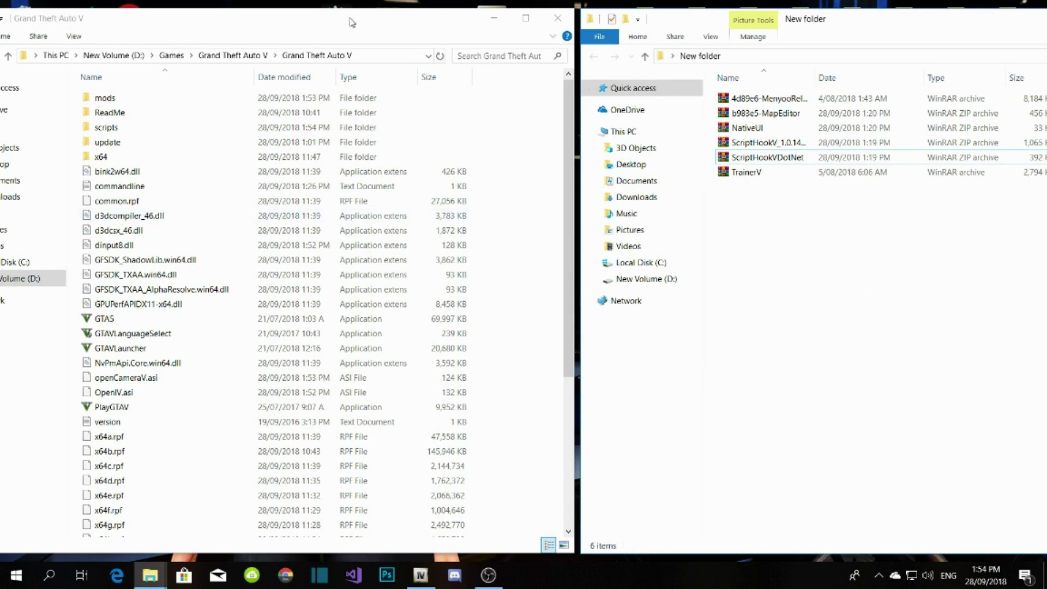
Snap the GTA V folder to the left half and New folder to the right.
key(super+Left)
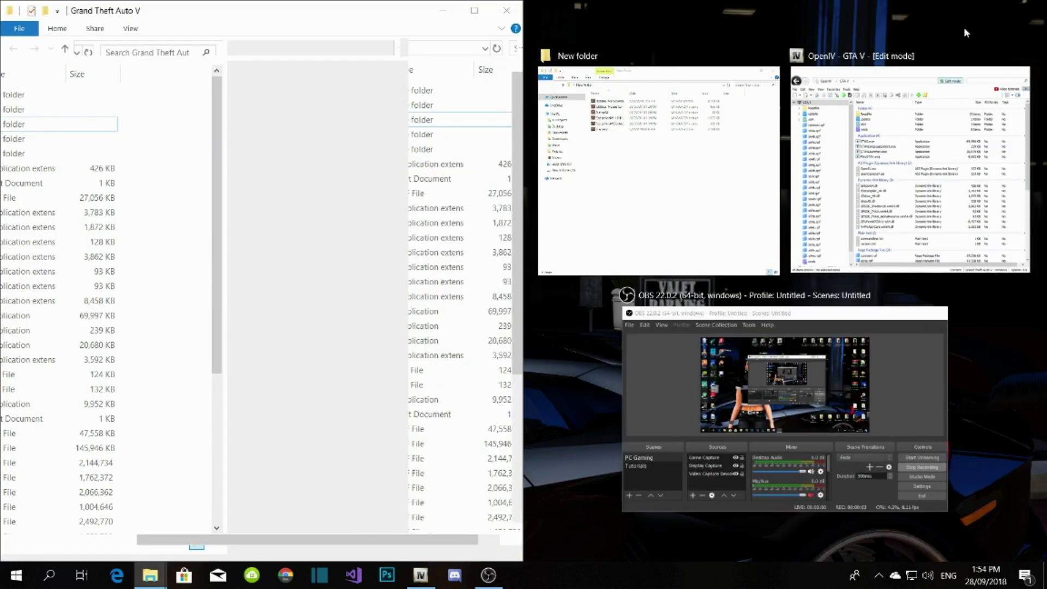
click(681, 191)
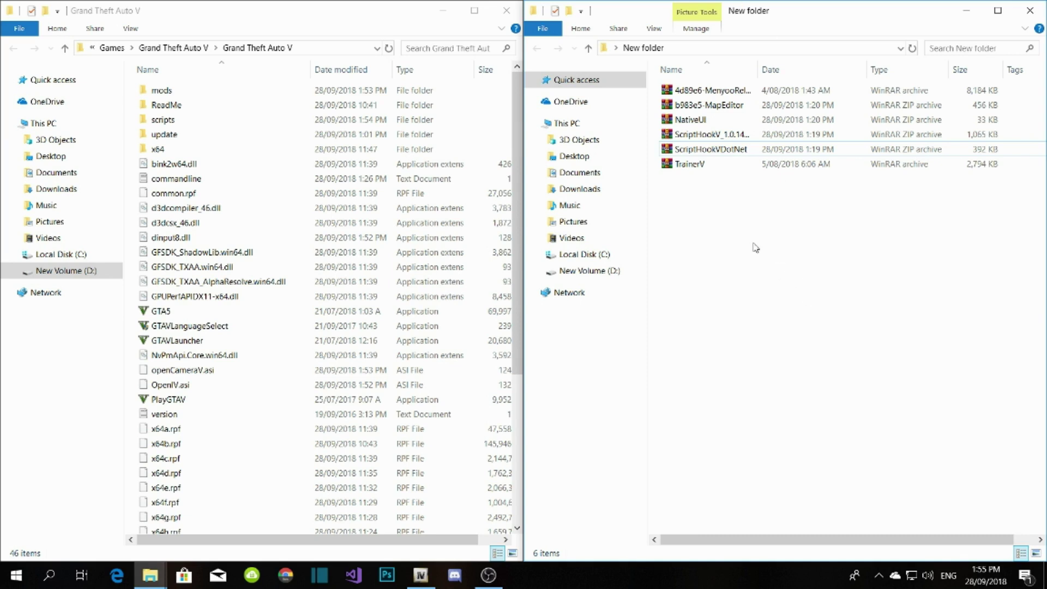
Copy ScriptHookVDotNet.asi, ScriptHookVDotNet2.dll and ScriptHookVDotNet2.xml from the zip into the GTA V folder.
double_click(717, 154)
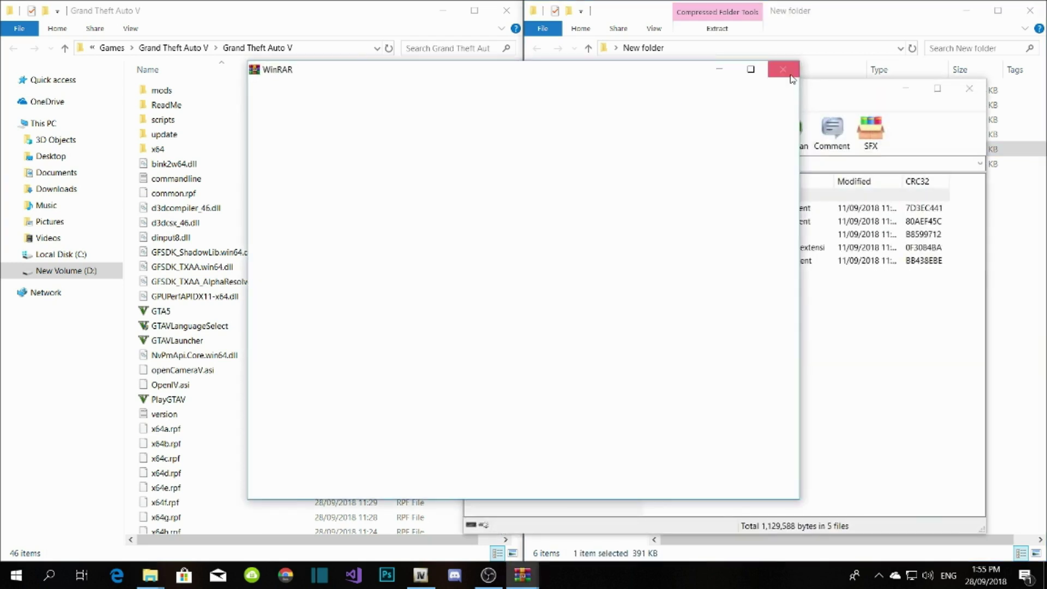
click(782, 69)
drag(635, 90, 756, 65)
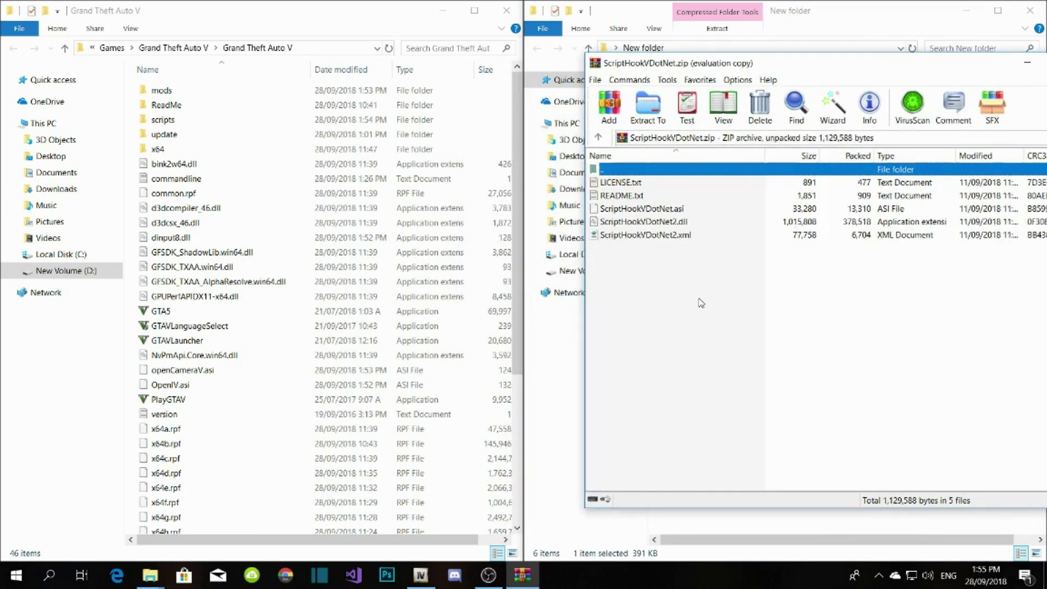
drag(674, 302, 635, 191)
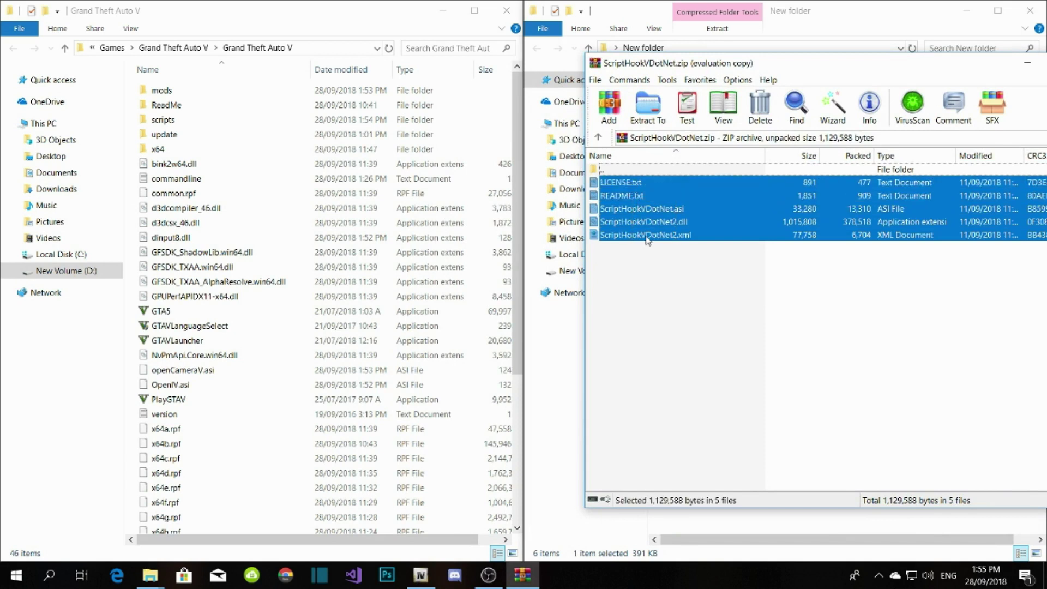
ctrl+click(634, 182)
ctrl+click(628, 194)
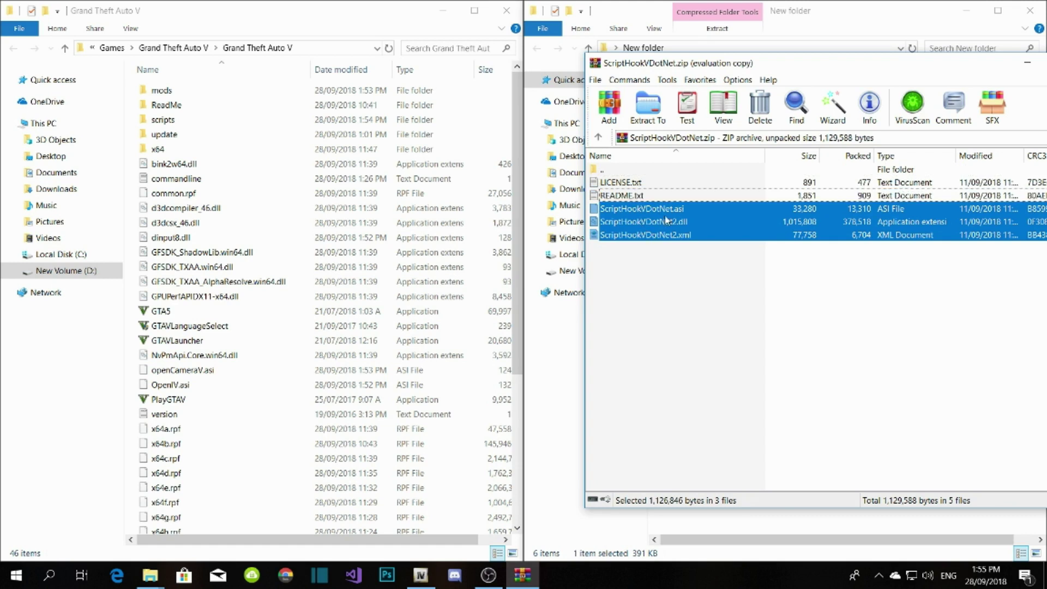
drag(666, 220, 211, 222)
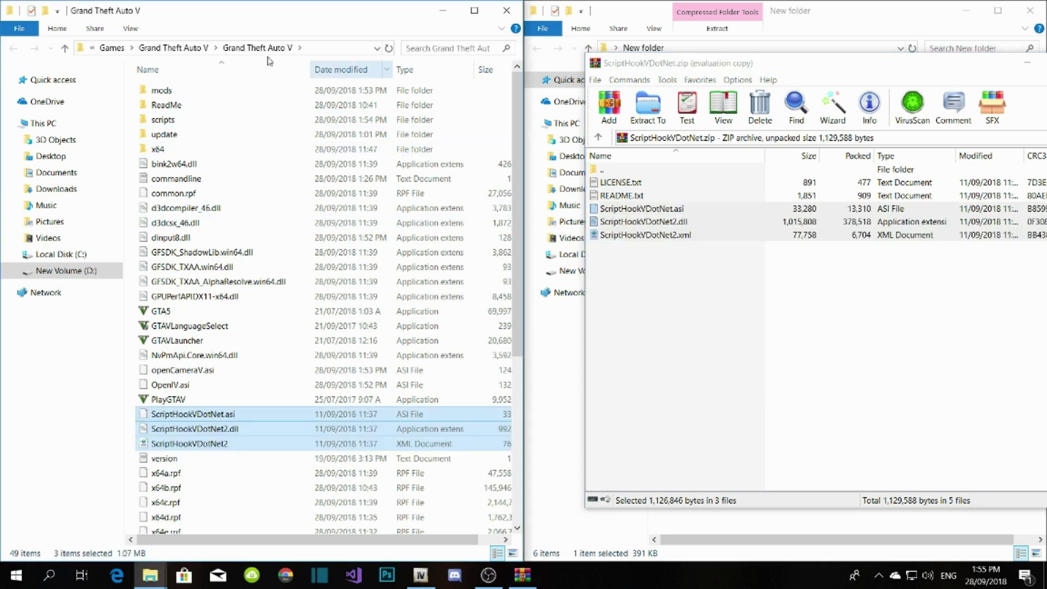
click(843, 63)
drag(739, 66, 536, 73)
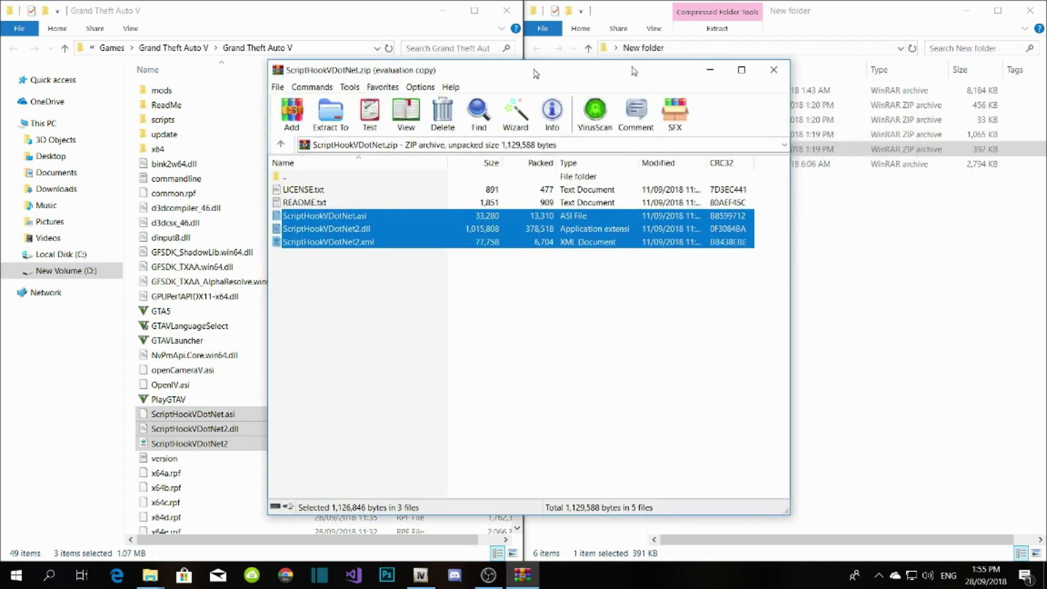
click(774, 69)
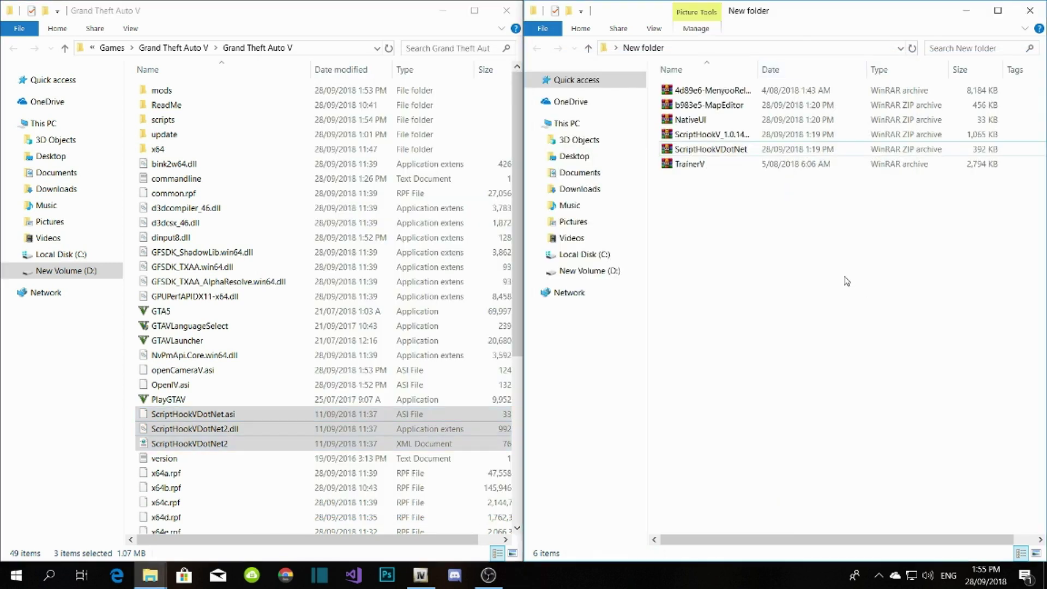
Open ScriptHookV_1.0.1493.0.zip in WinRAR on the right half and open its readme.txt.
double_click(708, 136)
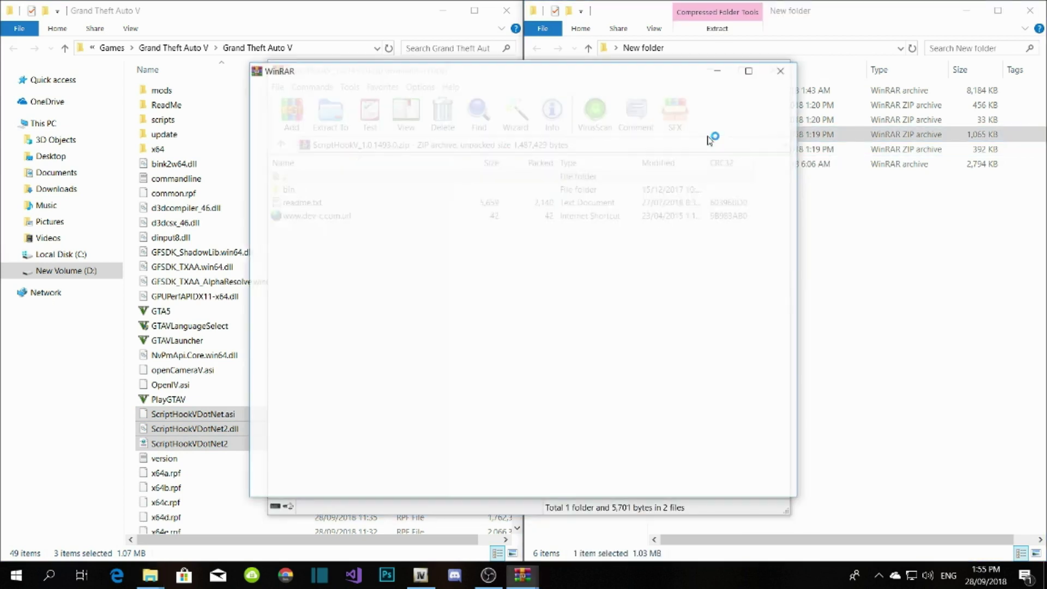
drag(356, 69, 710, 66)
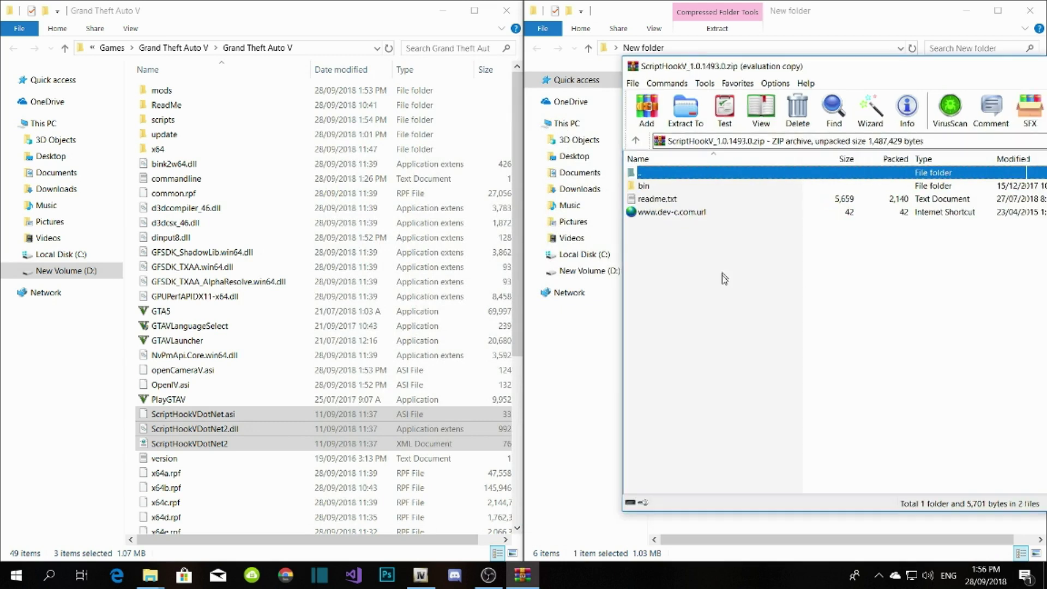
double_click(639, 195)
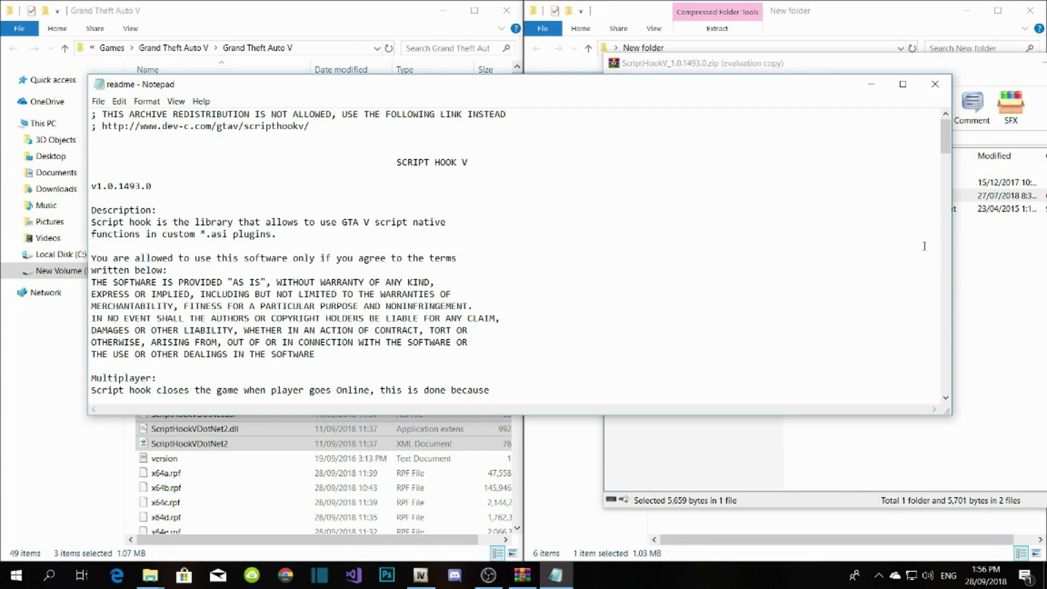
Read the Script Hook V readme's Installation section, then close Notepad.
scroll(364, 240, down, 3)
scroll(365, 240, down, 4)
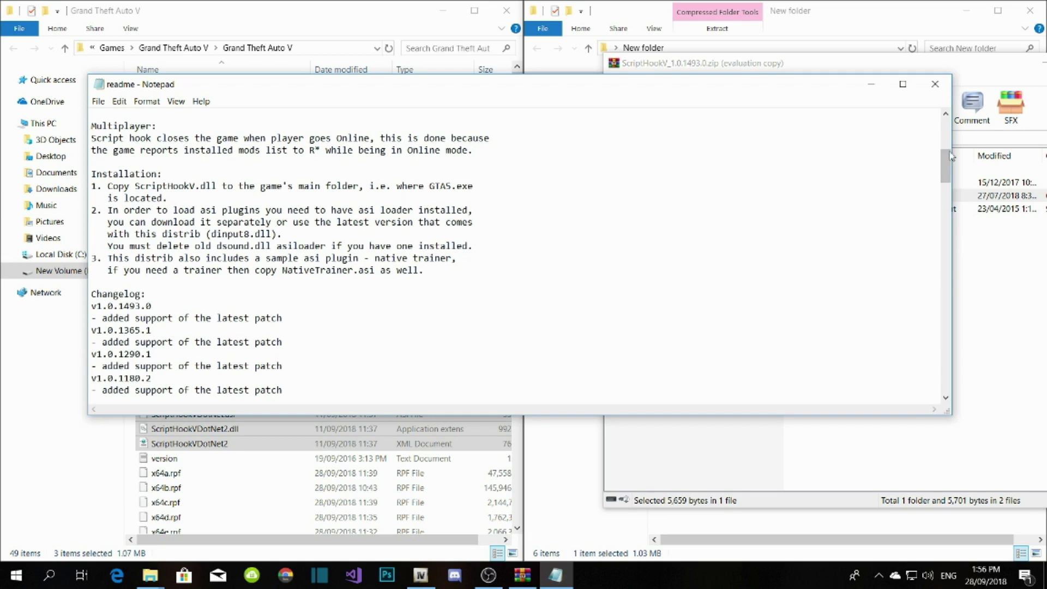
click(934, 84)
Copy dinput8.dll and ScriptHookV.dll from the archive's bin folder into the GTA V folder, replacing dinput8.dll.
click(821, 286)
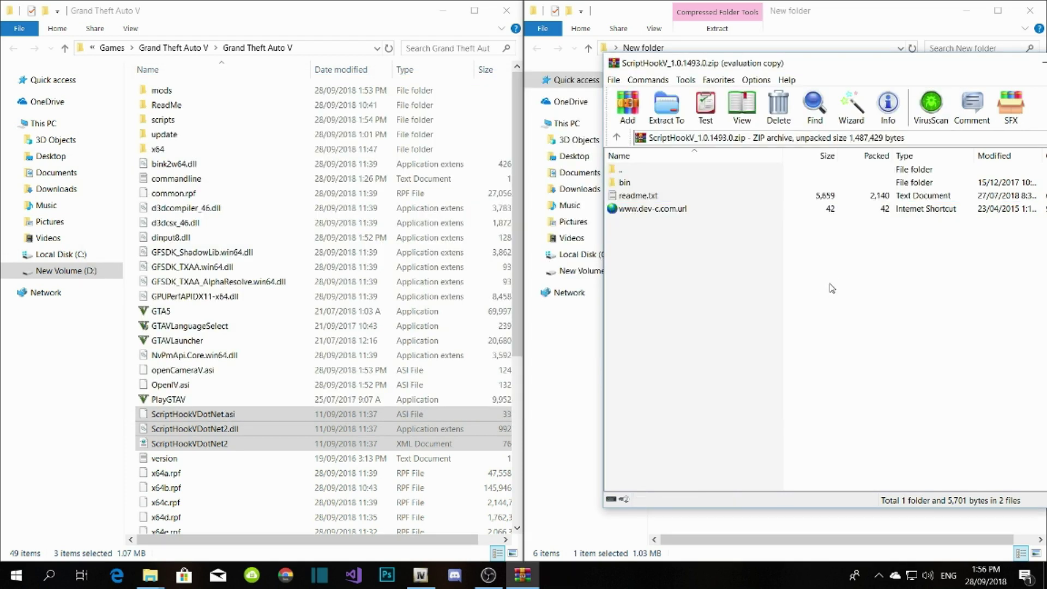
click(324, 252)
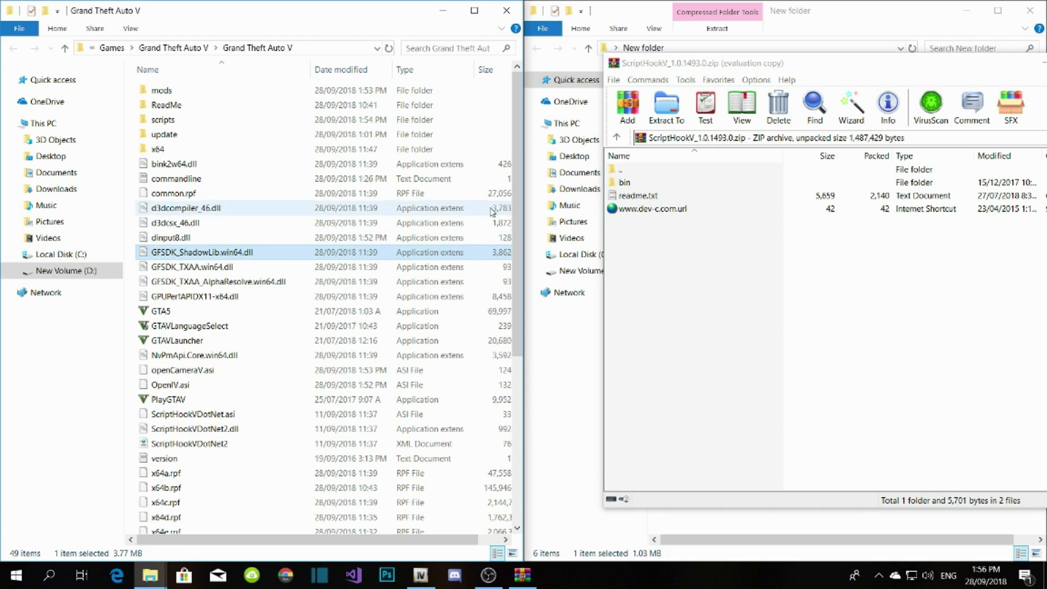
click(729, 300)
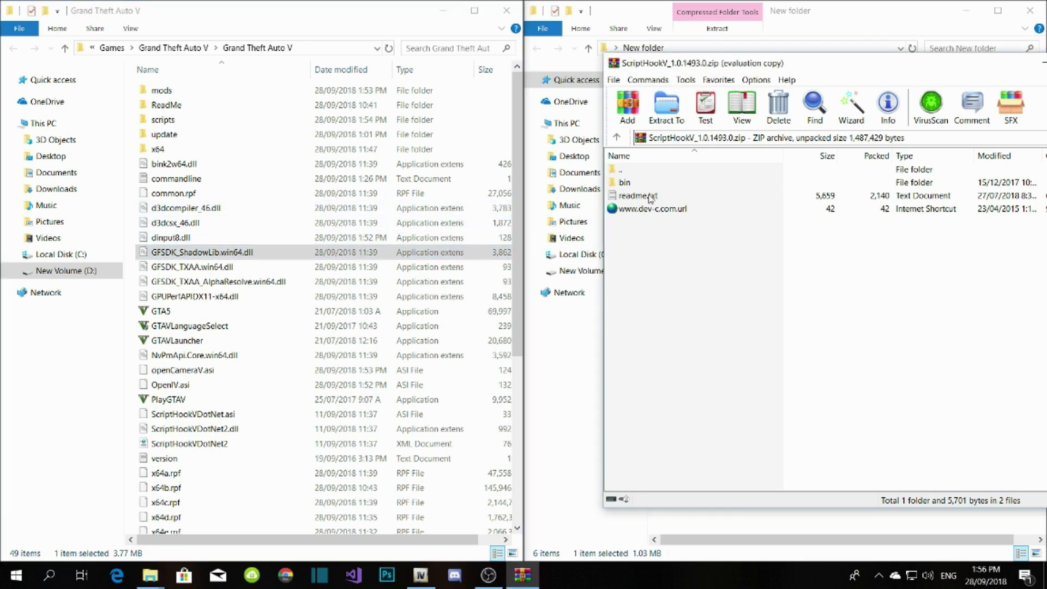
double_click(624, 182)
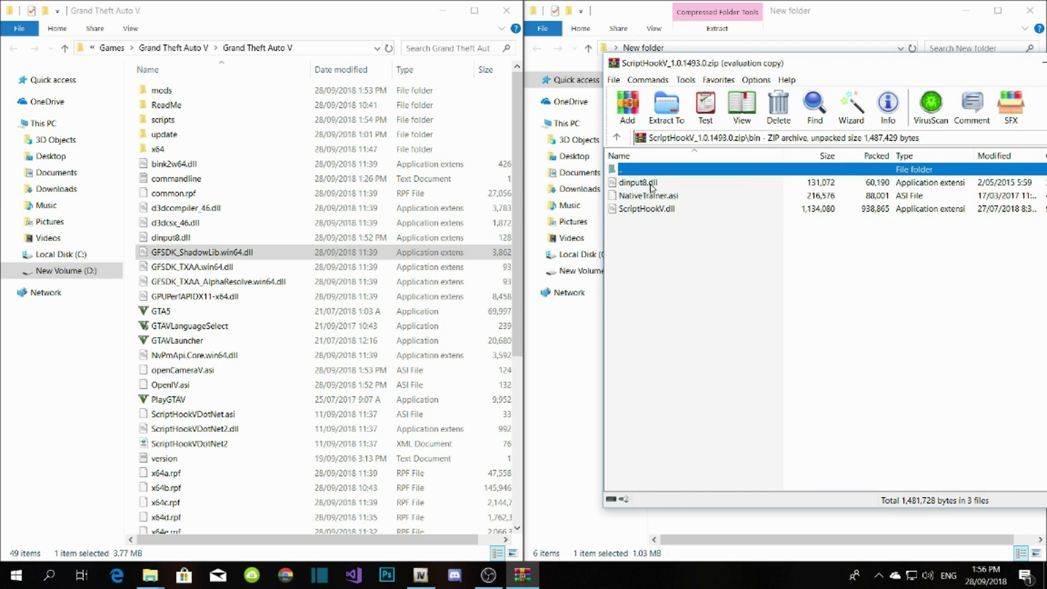
click(652, 184)
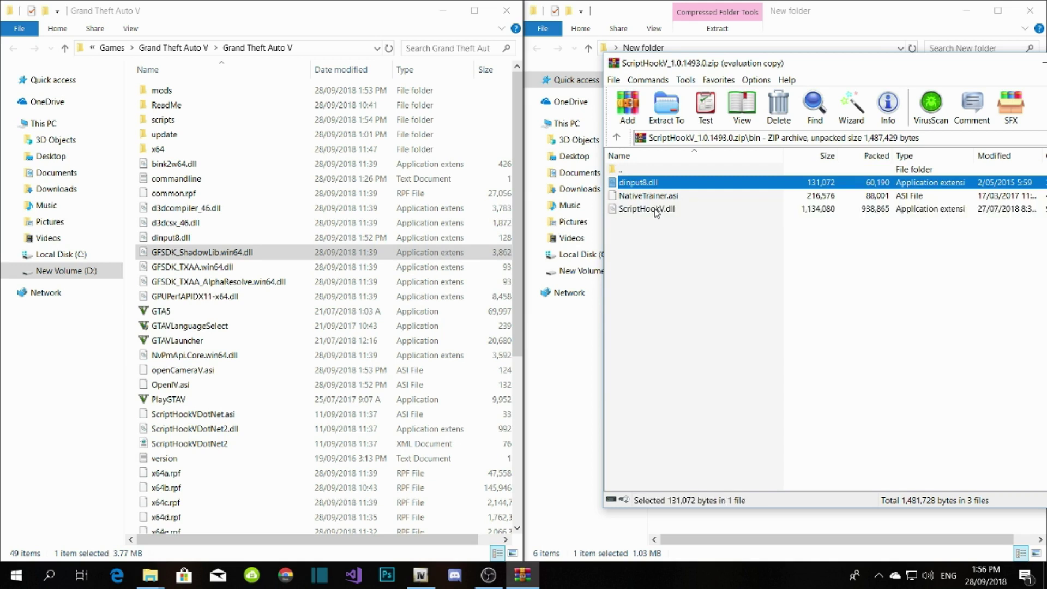
ctrl+click(657, 209)
drag(658, 209, 256, 260)
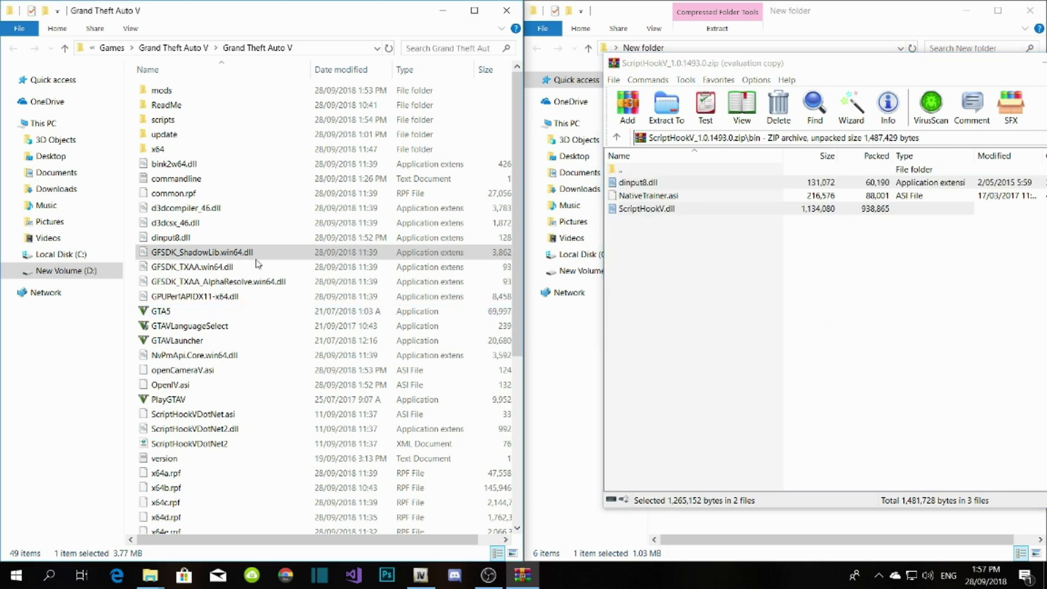
click(424, 218)
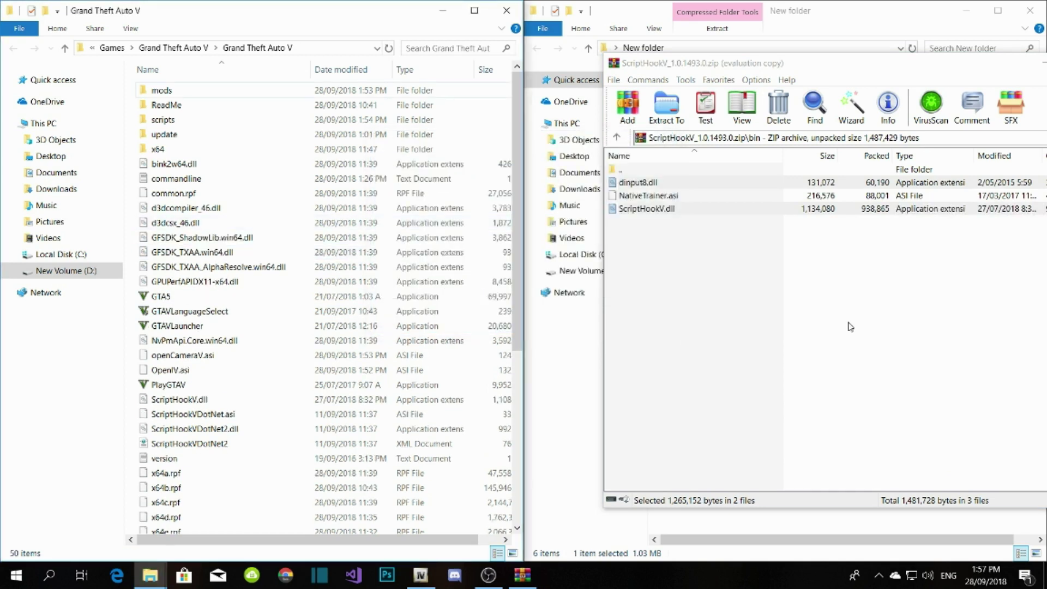
Go back to the archive's root and close the ScriptHookV archive.
click(818, 256)
click(641, 171)
double_click(641, 171)
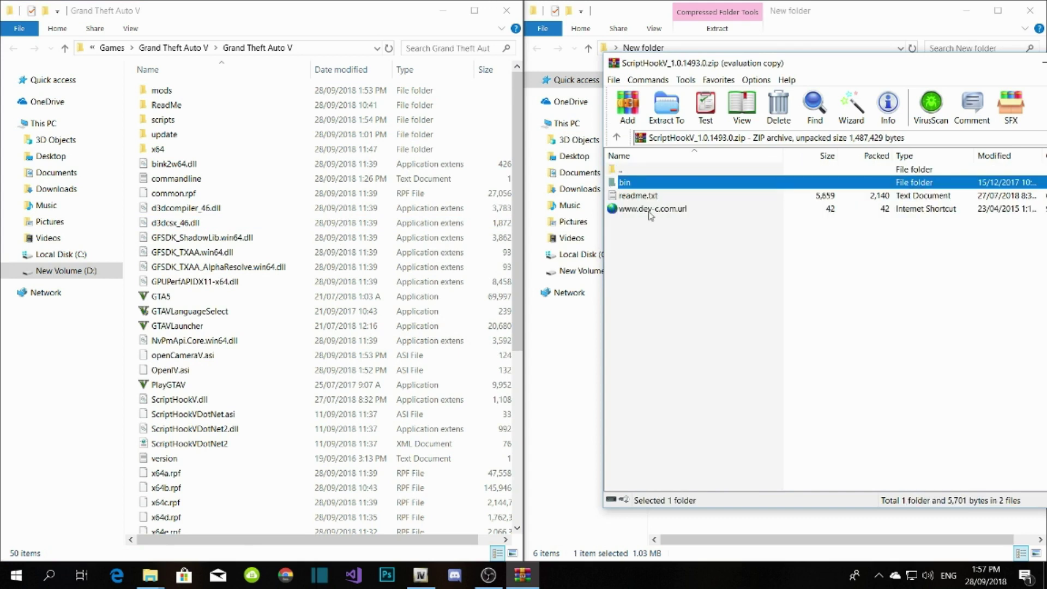
drag(936, 70, 578, 70)
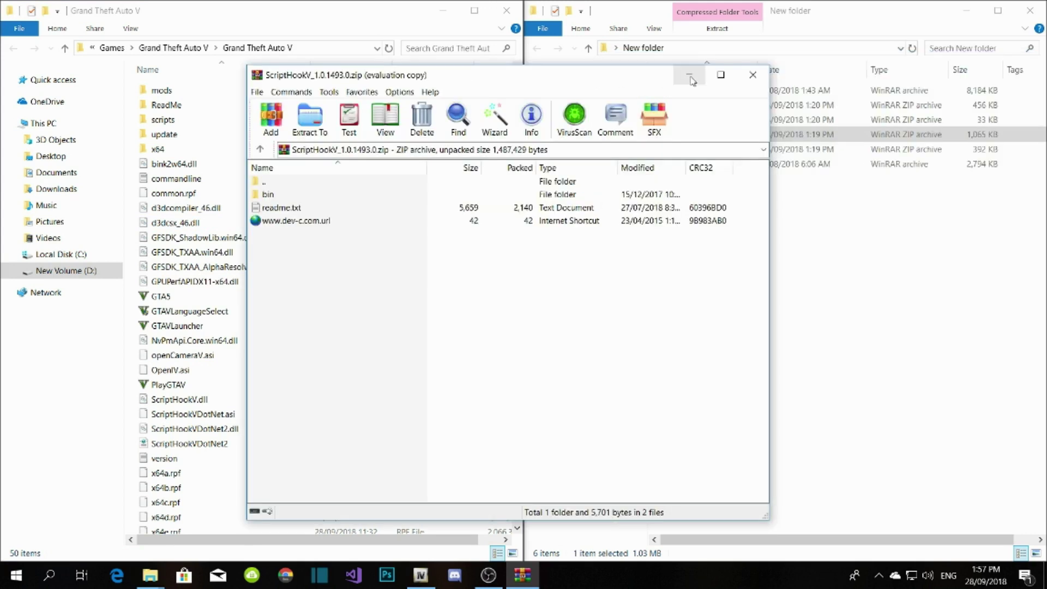
click(760, 68)
click(851, 268)
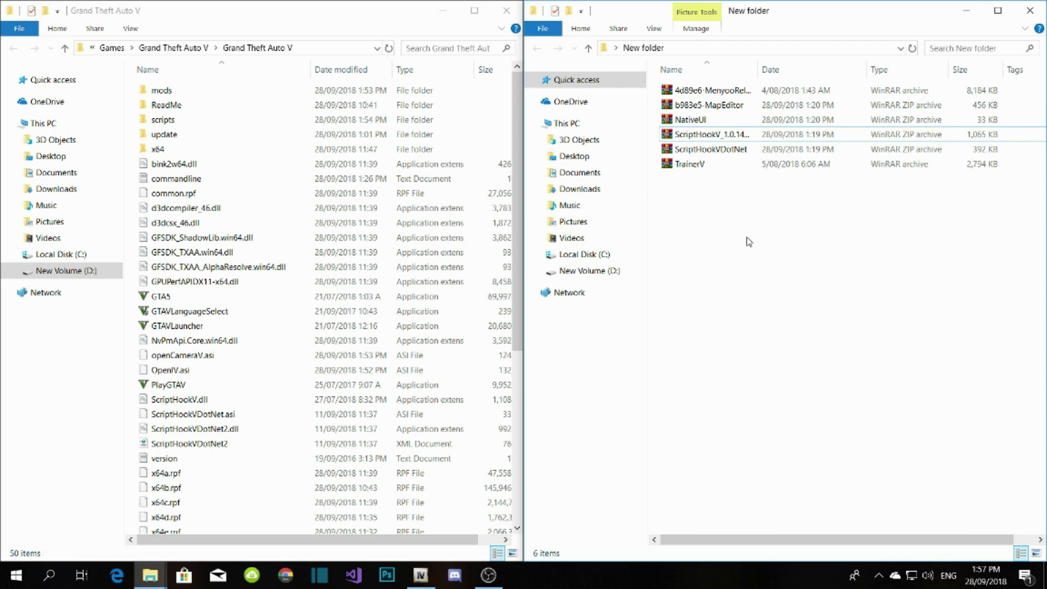
Copy everything except Readme.txt (menyooStuff and Menyoo.asi) from the Menyoo archive into the GTA V folder.
double_click(725, 91)
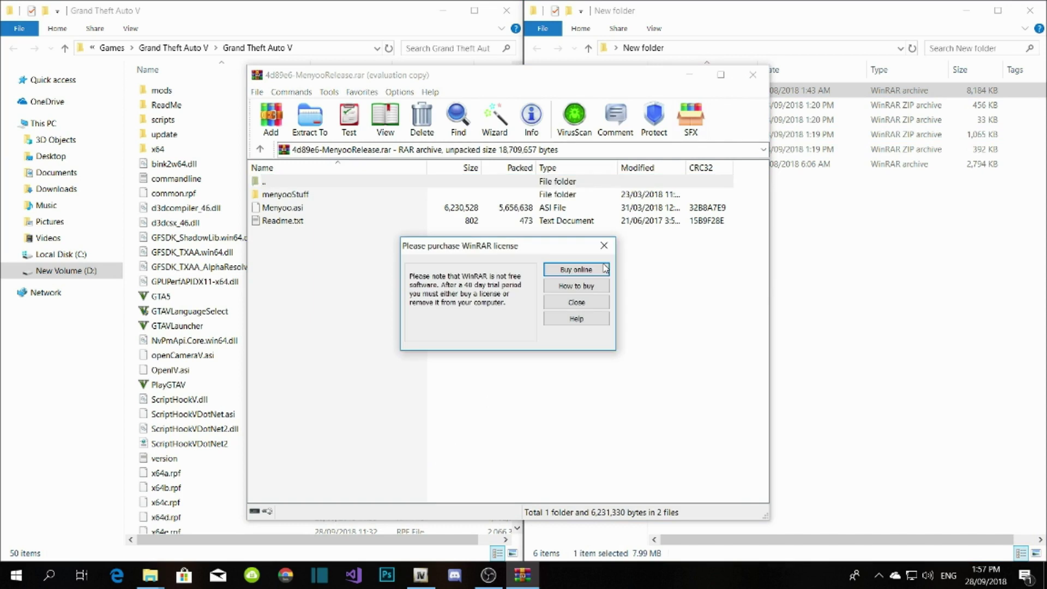
click(604, 245)
drag(344, 80, 691, 64)
click(654, 257)
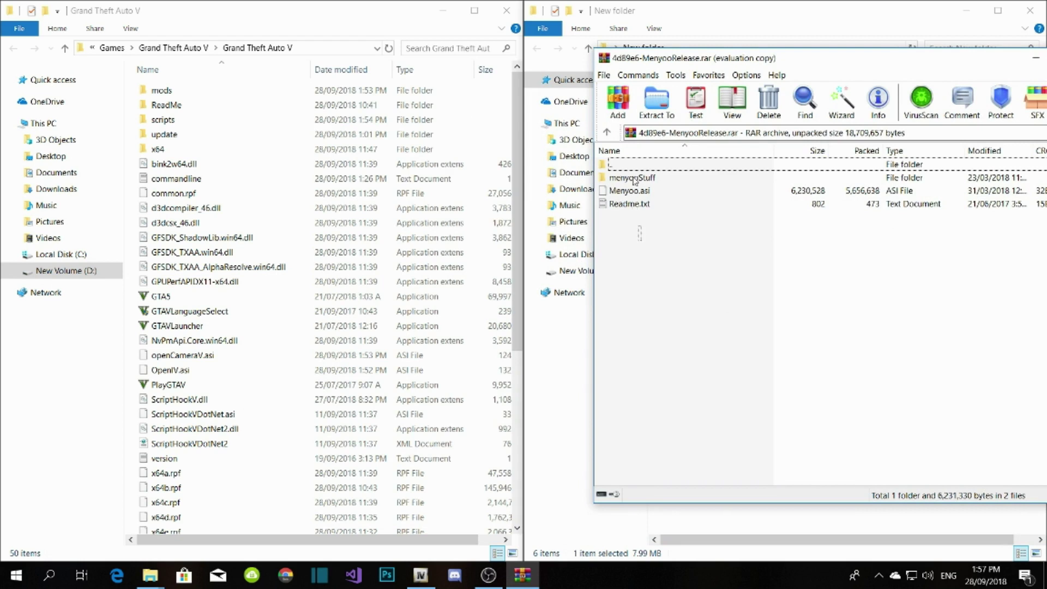
key(ctrl+a)
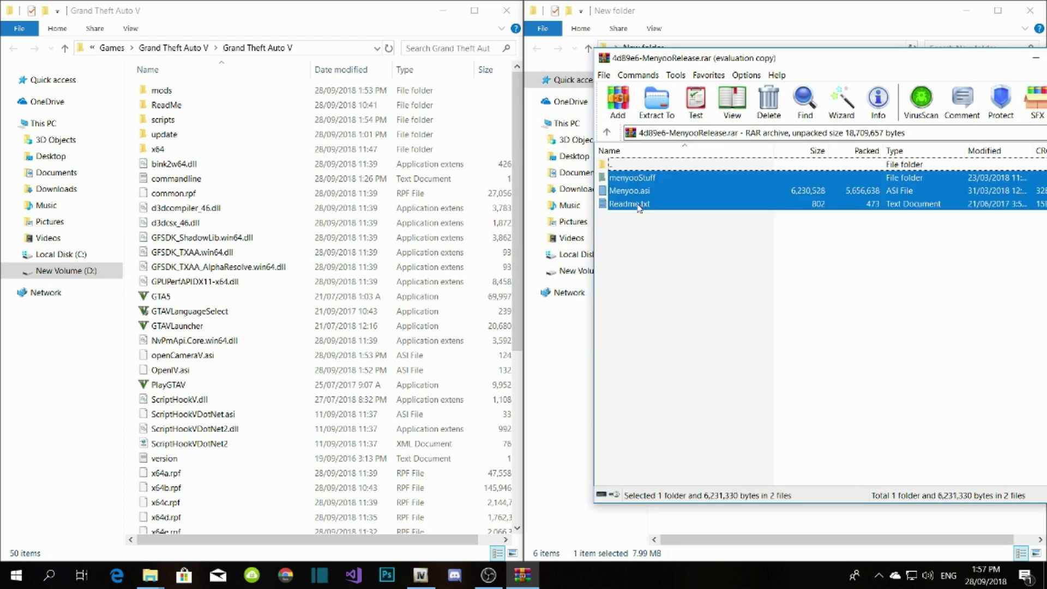
ctrl+click(638, 206)
drag(653, 184, 209, 211)
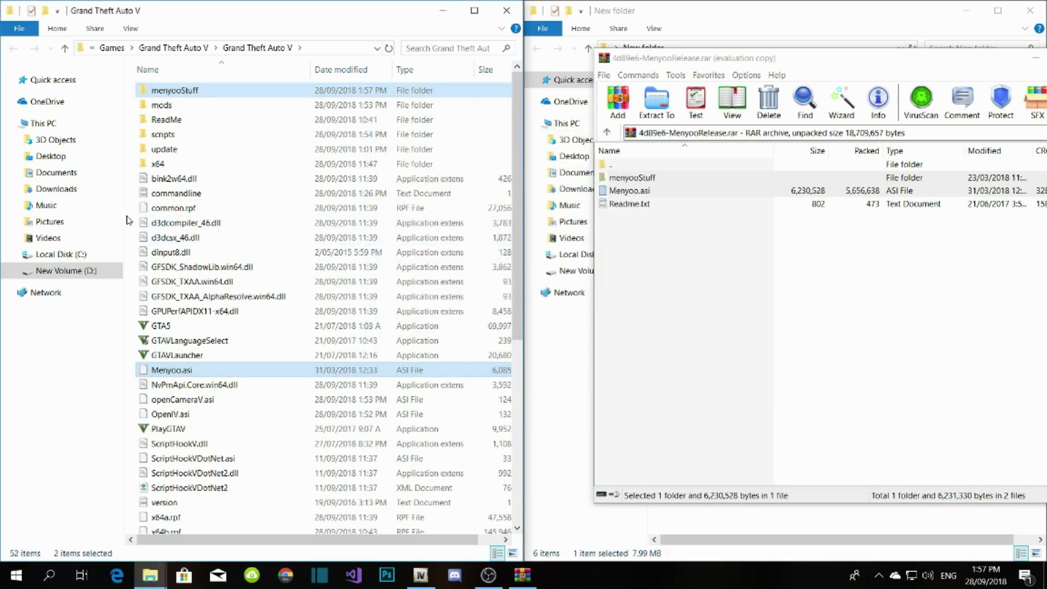
Close the Menyoo archive and return to the list of downloaded archives.
click(129, 216)
click(654, 257)
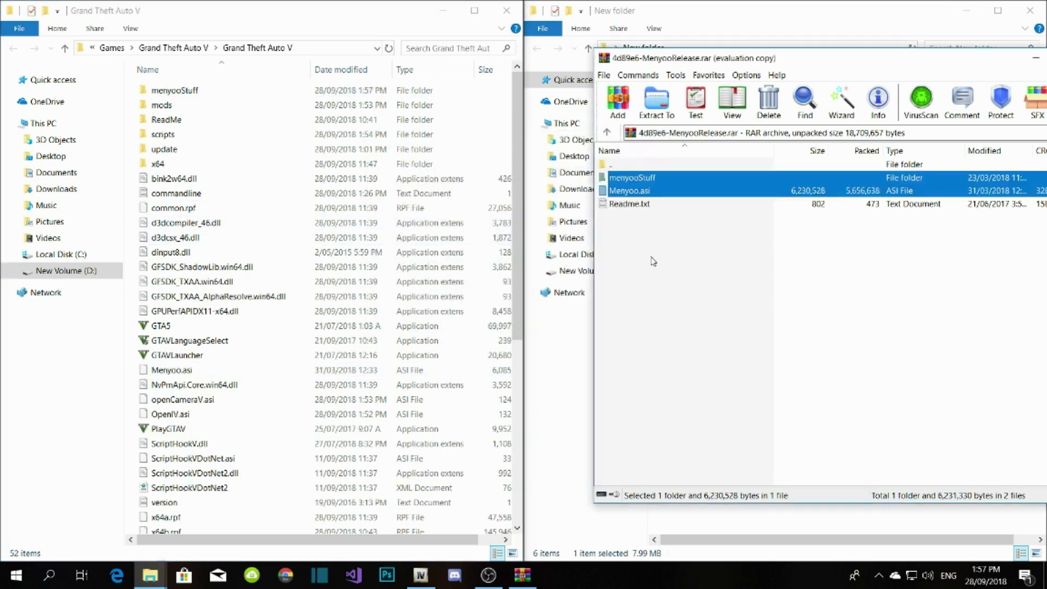
drag(932, 58, 638, 97)
click(801, 94)
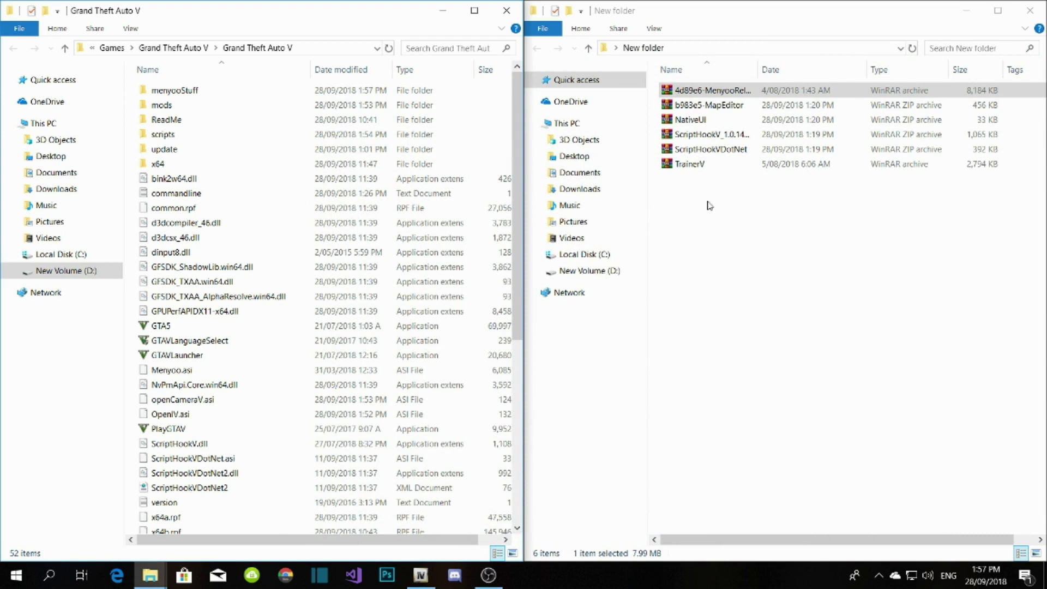
click(701, 151)
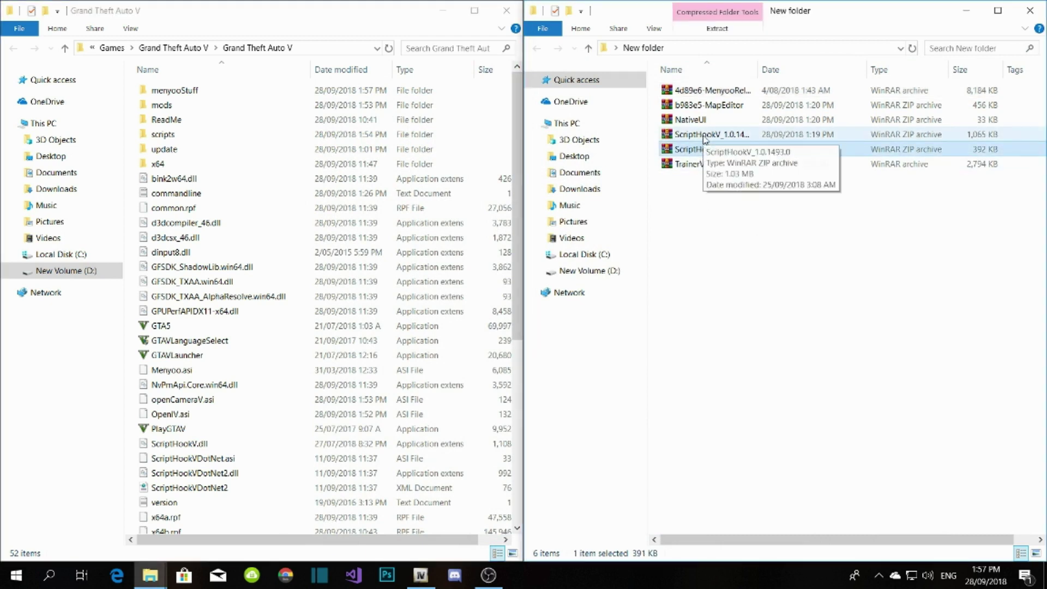
click(703, 136)
click(718, 89)
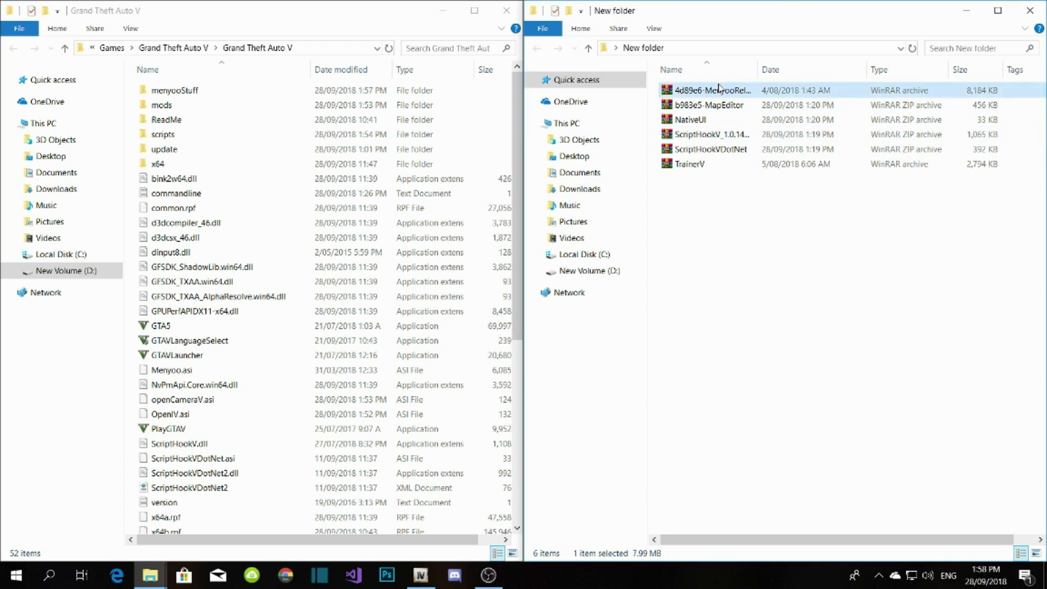
Extract TrainerV.asi and trainerv.ini from the TrainerV archive's TrainerV folder into the GTA V folder.
click(692, 164)
double_click(691, 165)
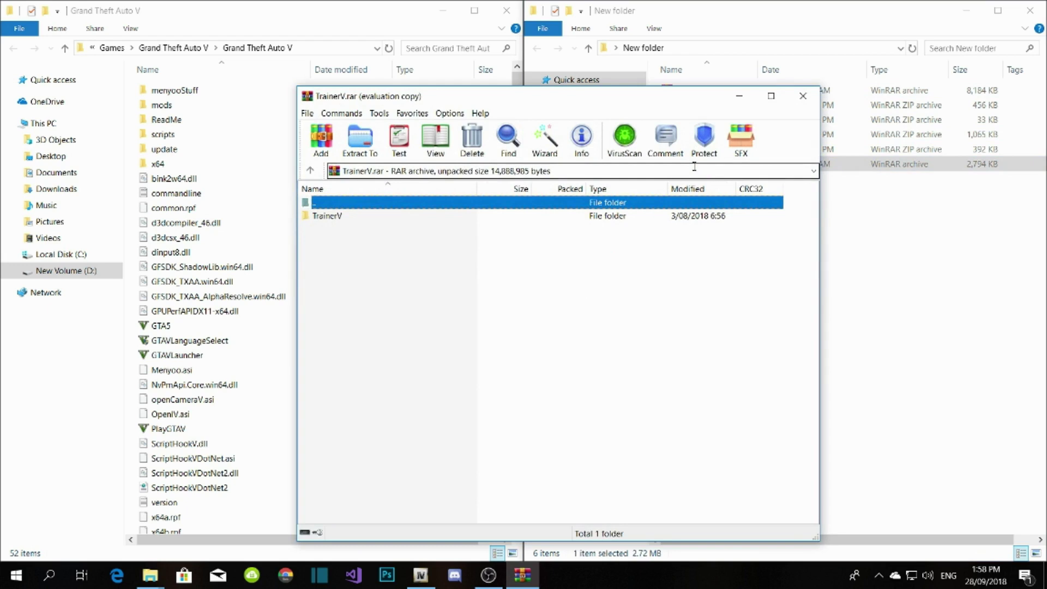
click(658, 297)
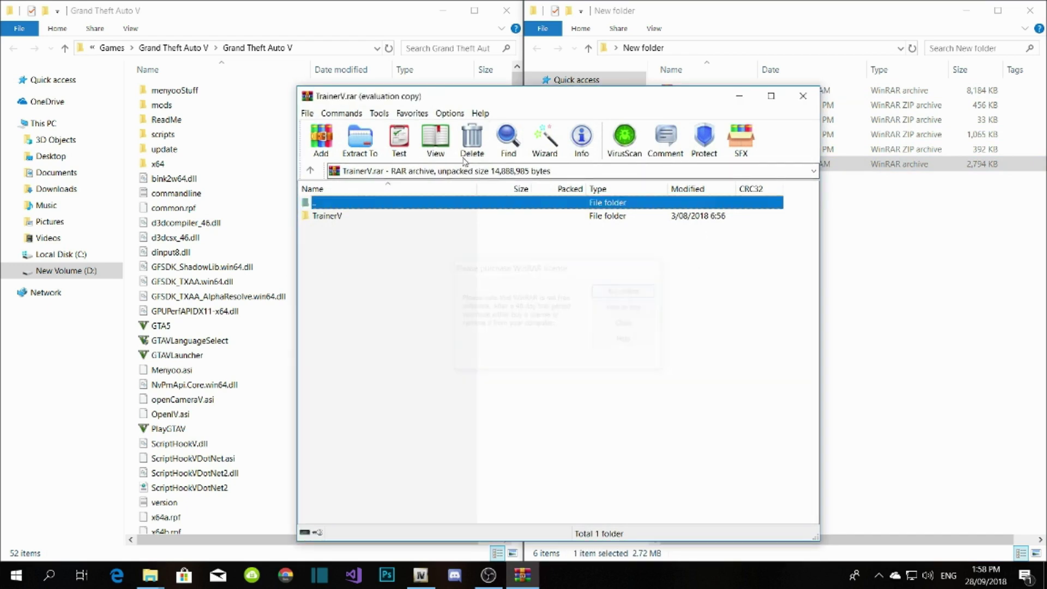
drag(419, 97, 709, 60)
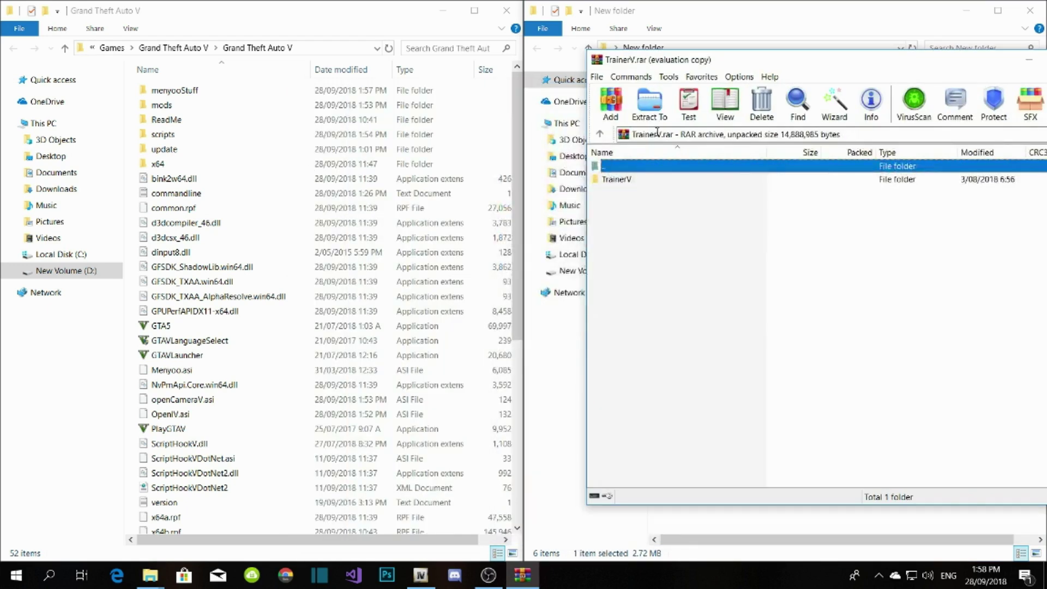
double_click(618, 180)
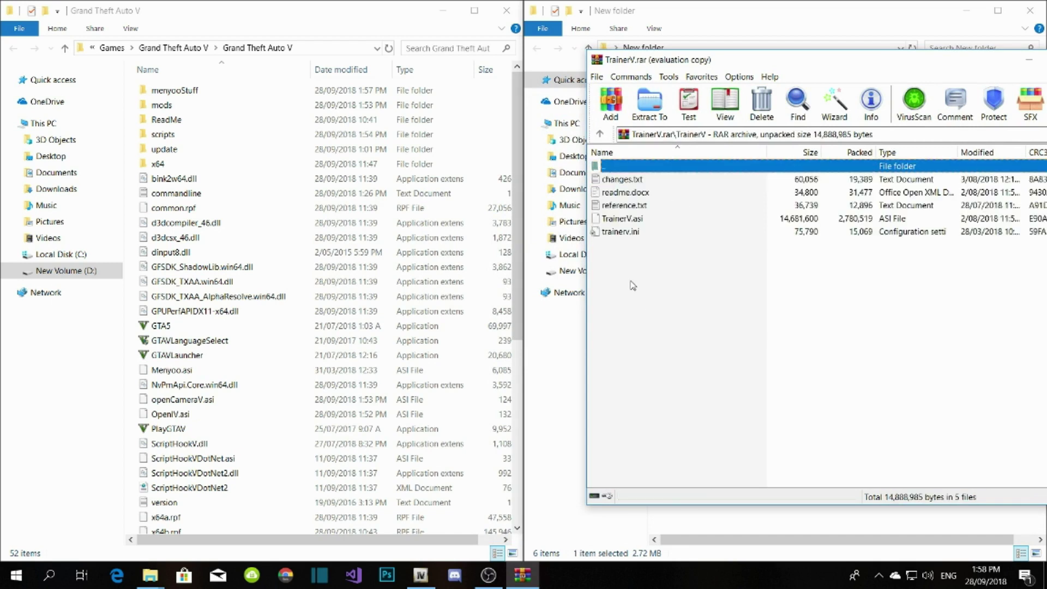
drag(629, 260, 625, 219)
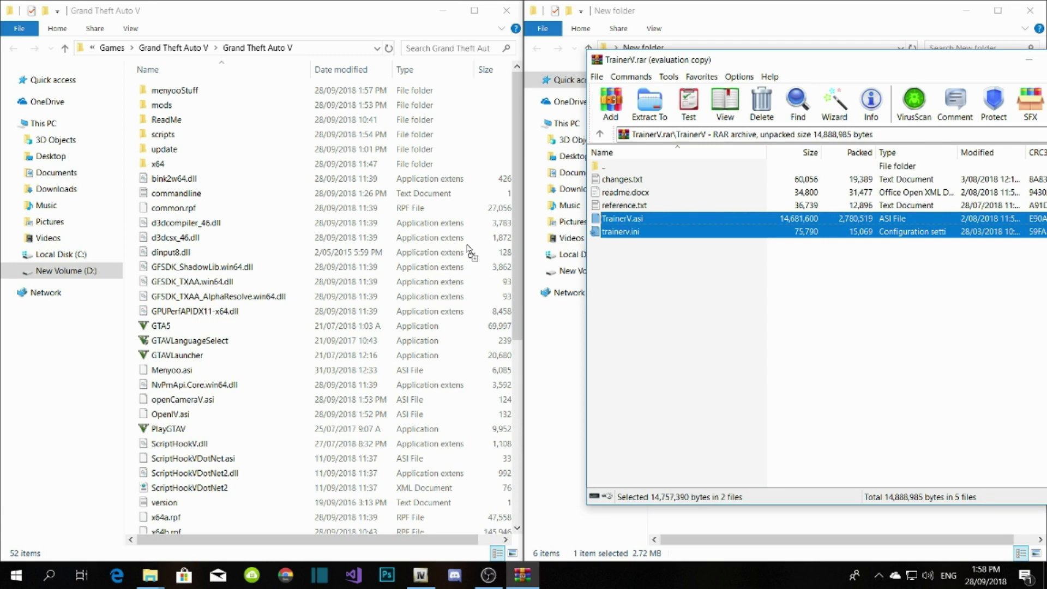
drag(228, 256, 228, 256)
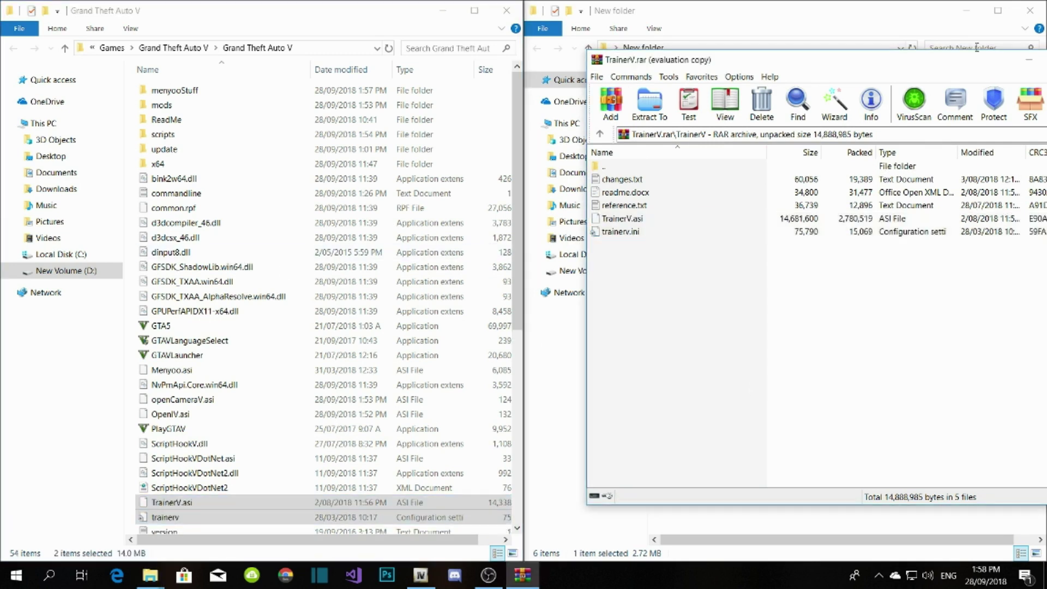
Close the TrainerV archive and clear the selection in the downloaded archives folder.
drag(859, 68, 594, 78)
click(828, 72)
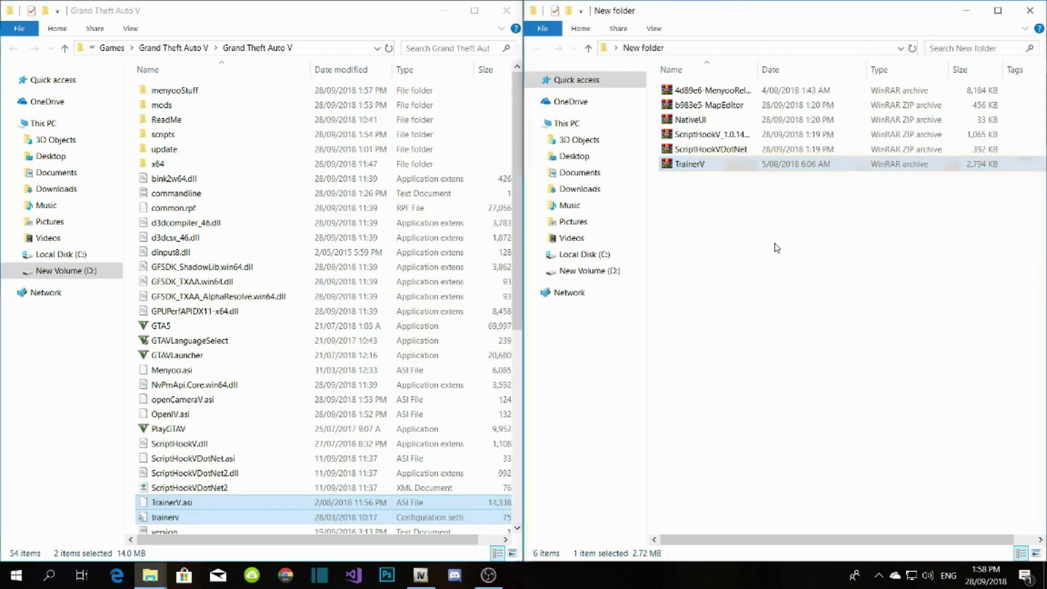
click(694, 166)
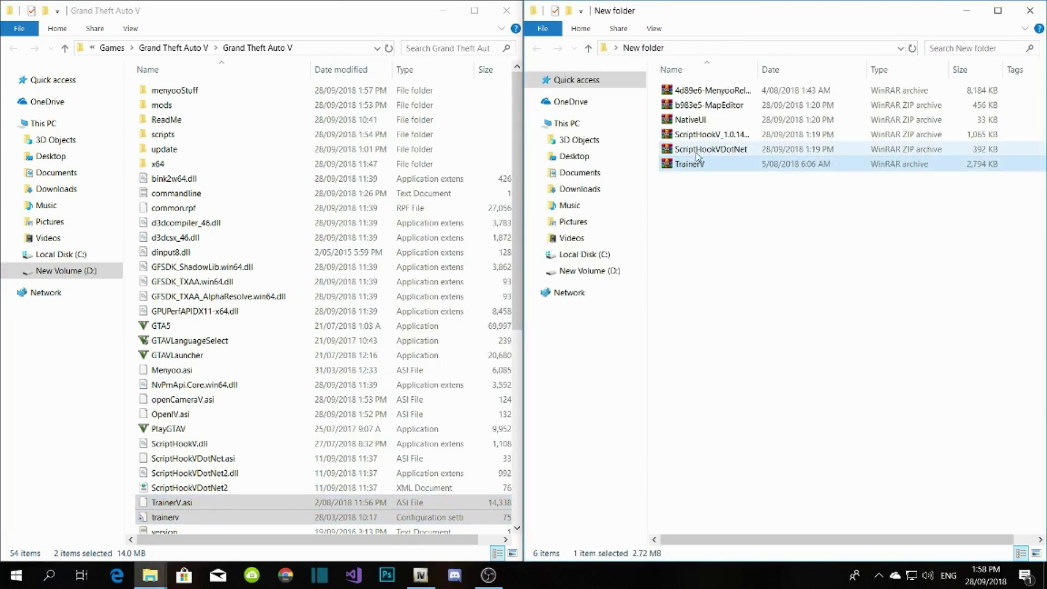
click(696, 151)
click(699, 136)
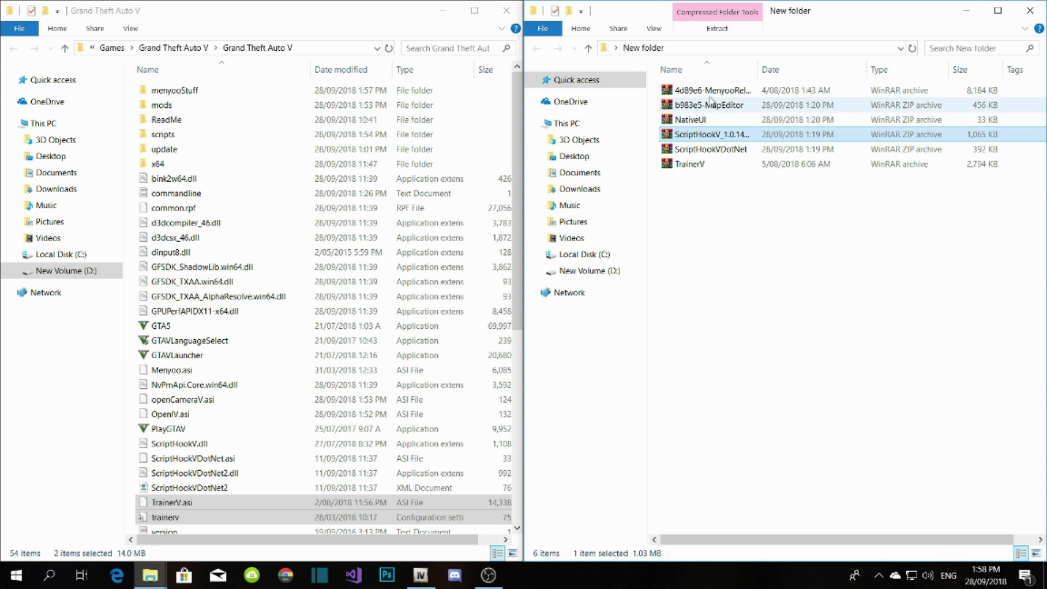
click(711, 91)
click(737, 209)
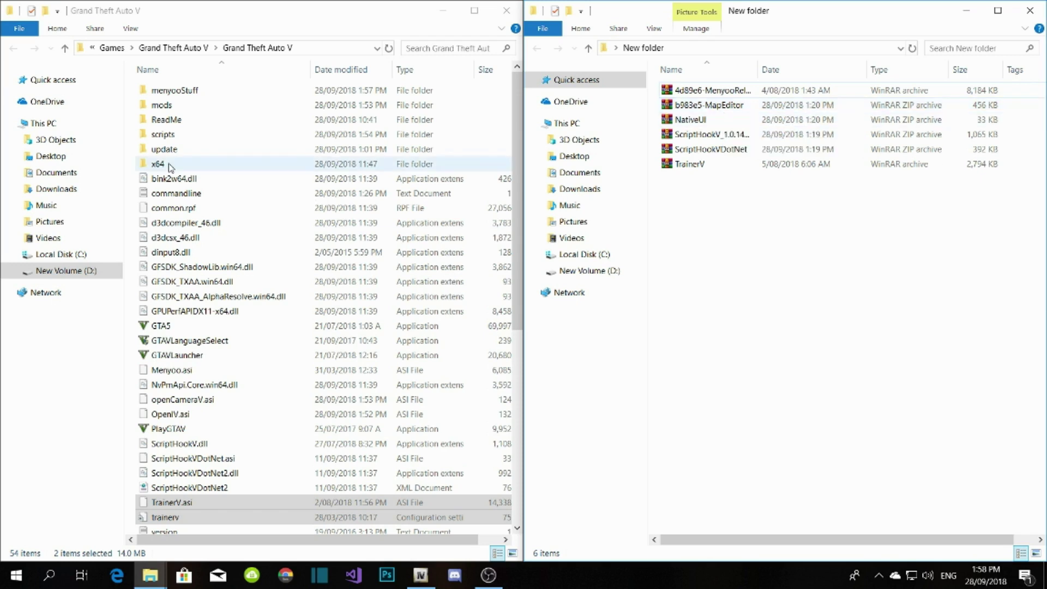
Extract all MapEditor archive entries, including the MapEditor folder, into the game's scripts folder.
double_click(163, 136)
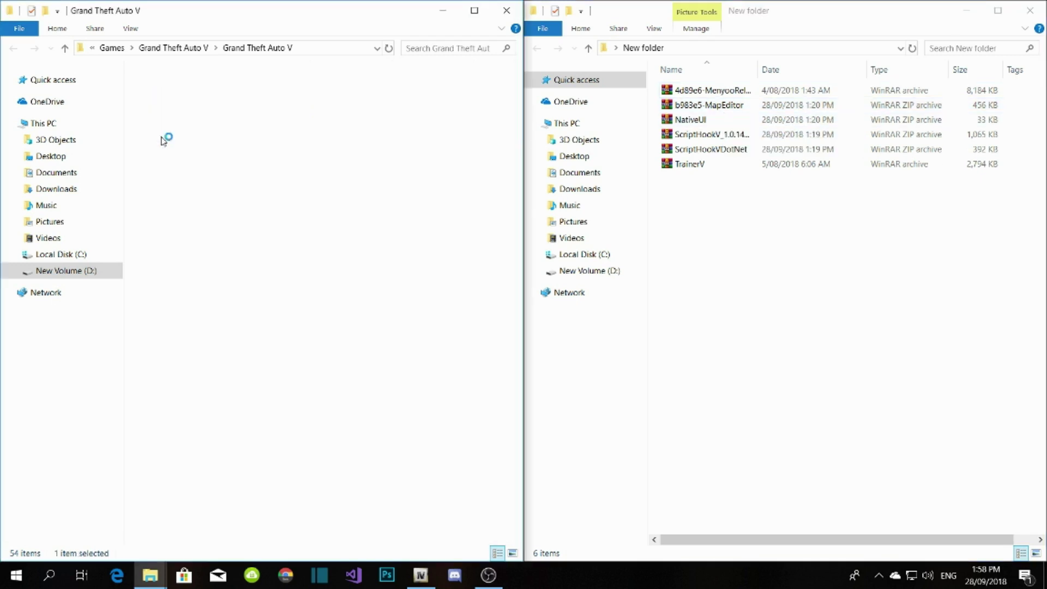
click(703, 106)
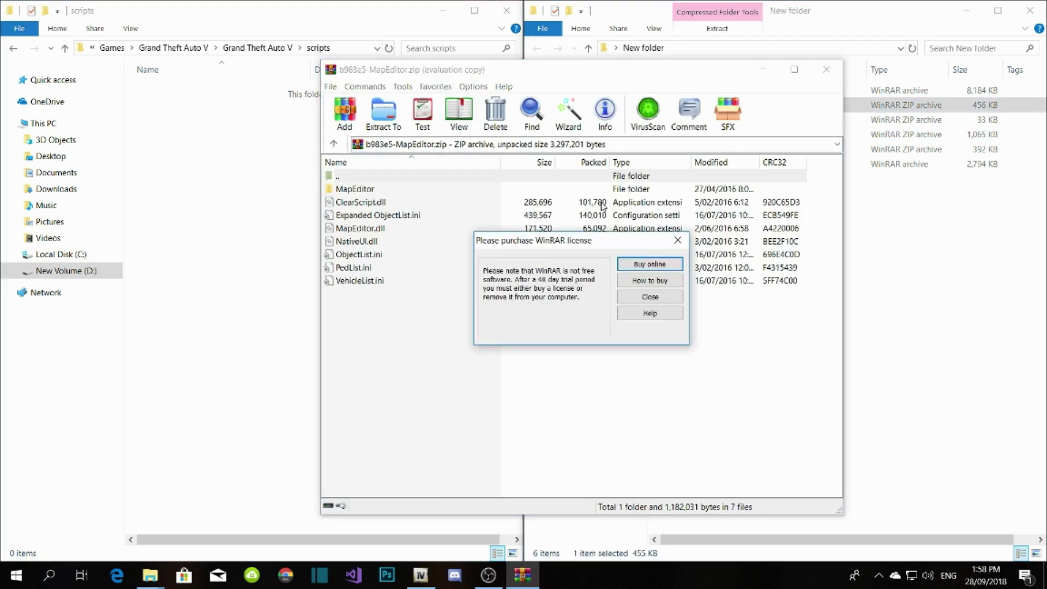
click(677, 240)
drag(366, 69, 610, 68)
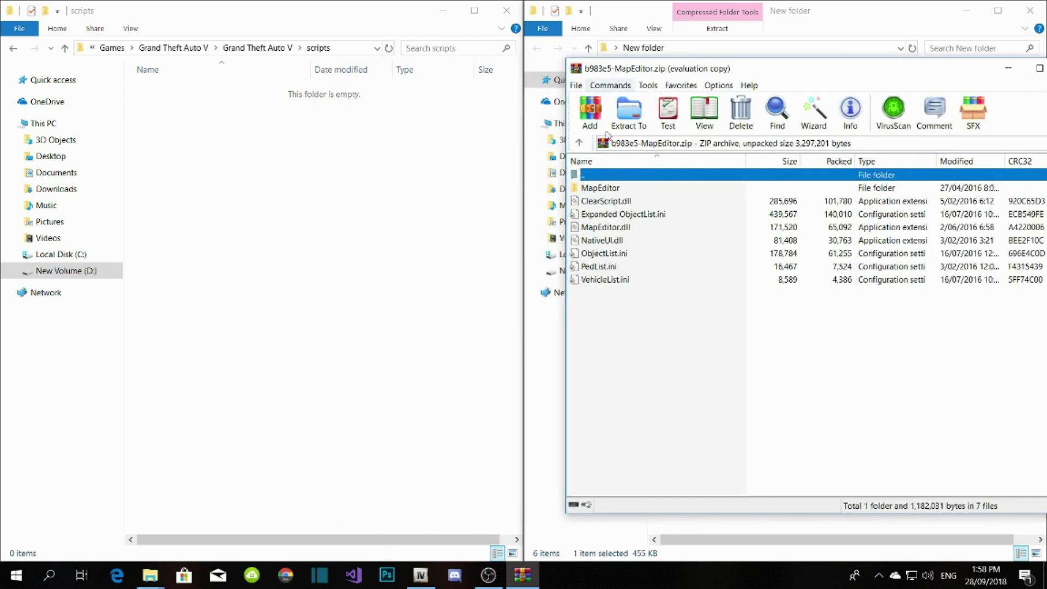
click(610, 325)
drag(623, 301, 601, 193)
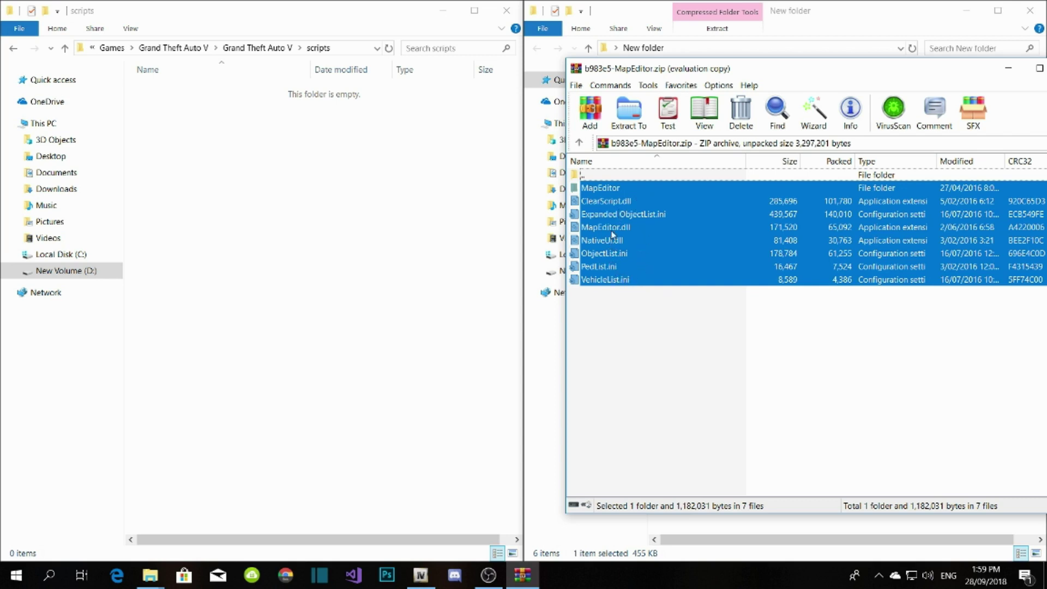
drag(613, 195, 275, 179)
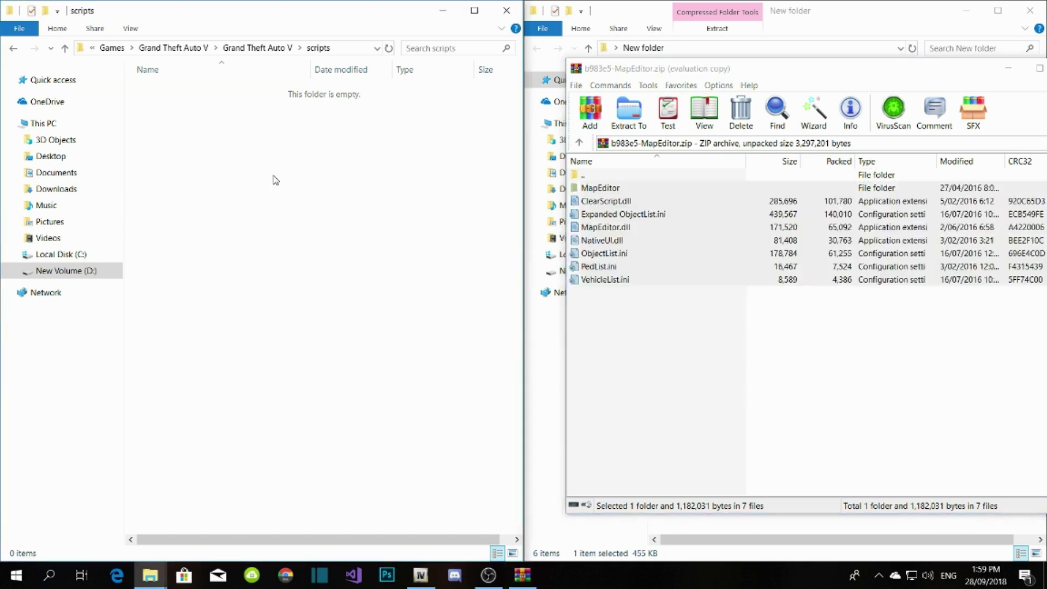
Close the MapEditor archive window.
click(248, 246)
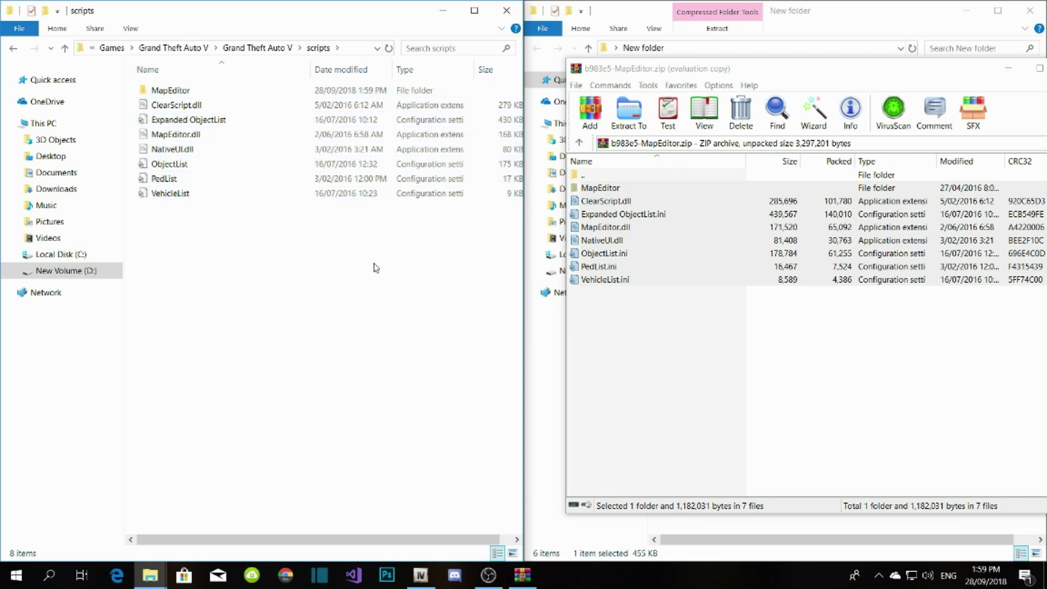
click(779, 356)
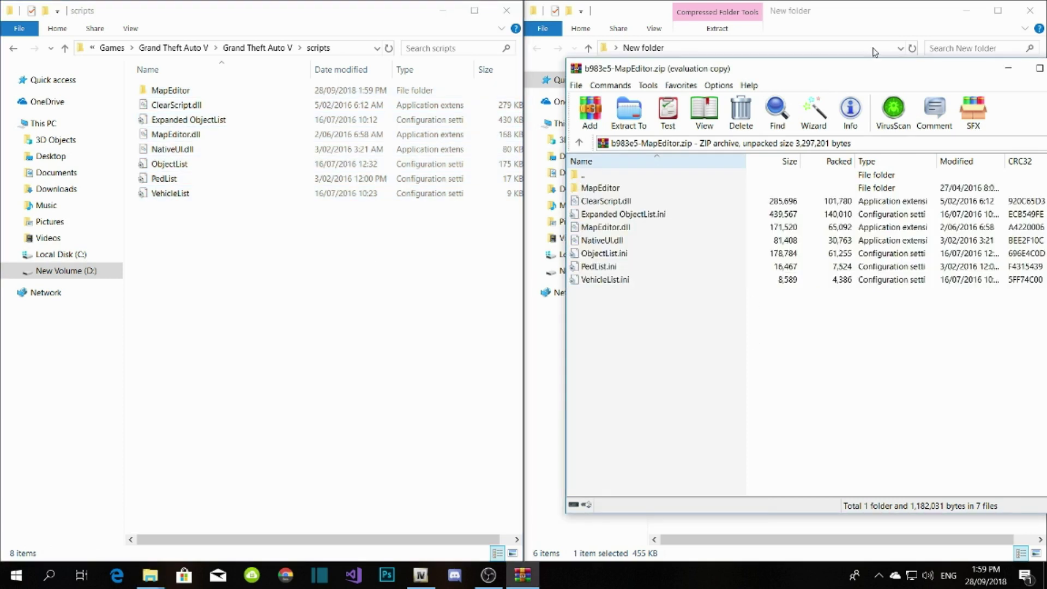
drag(871, 73, 657, 102)
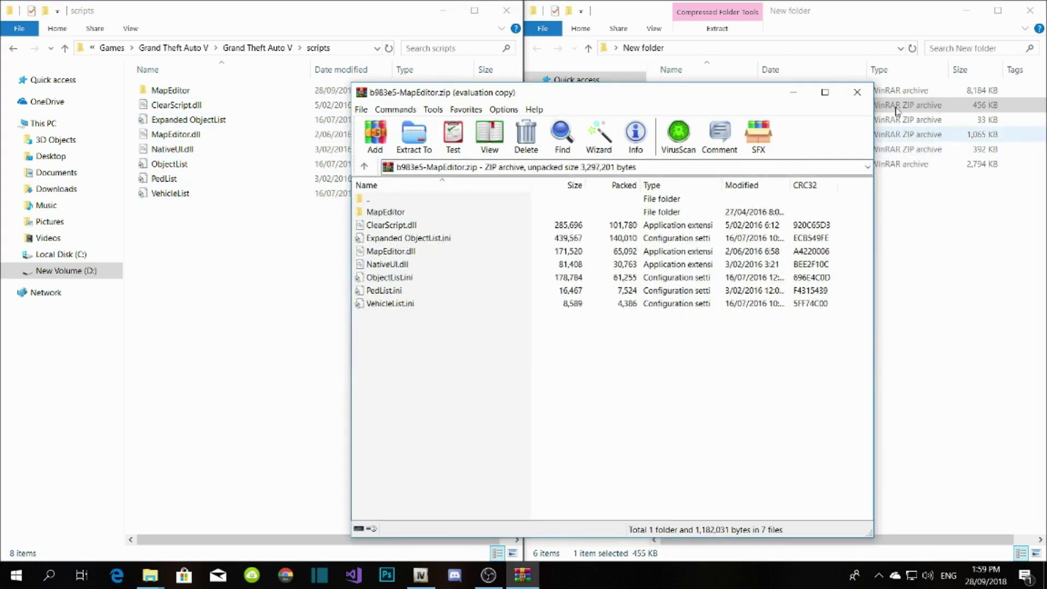
click(855, 93)
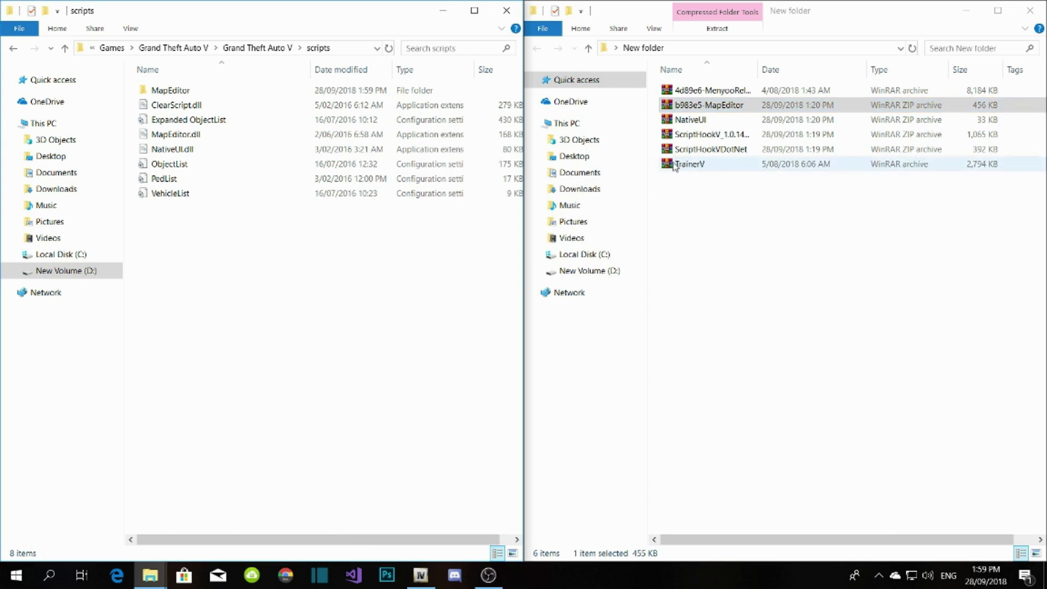
Extract NativeUI.dll from the NativeUI archive into scripts, replacing the existing copy.
double_click(690, 121)
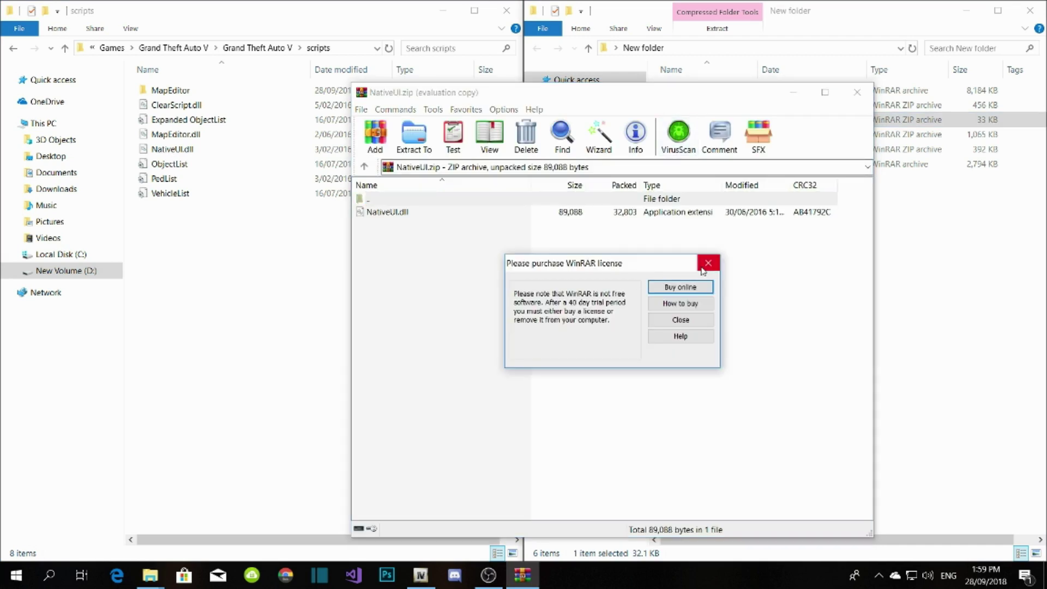
click(705, 267)
drag(481, 95, 709, 61)
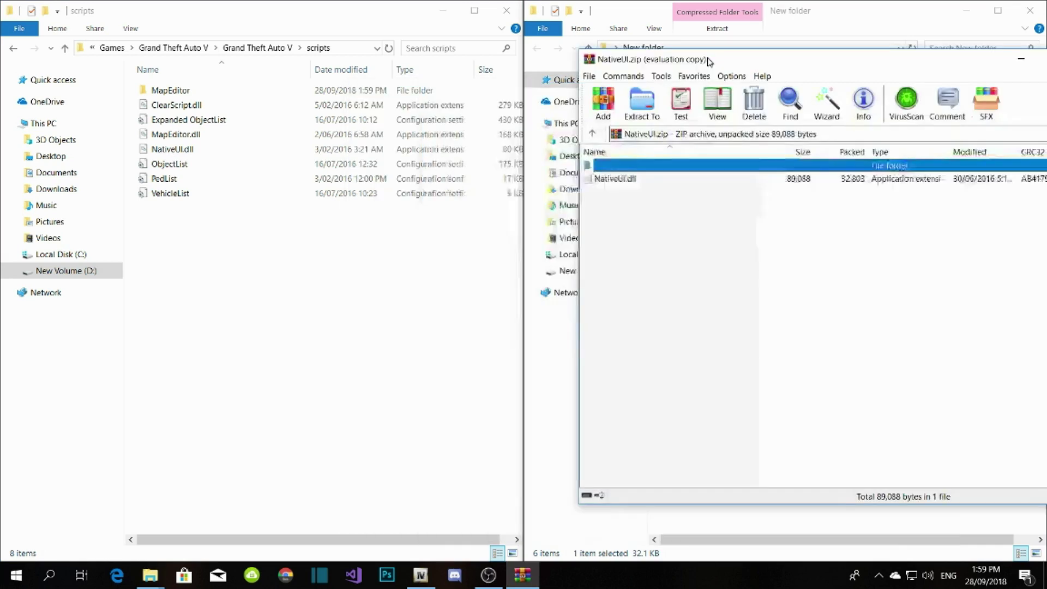
click(622, 182)
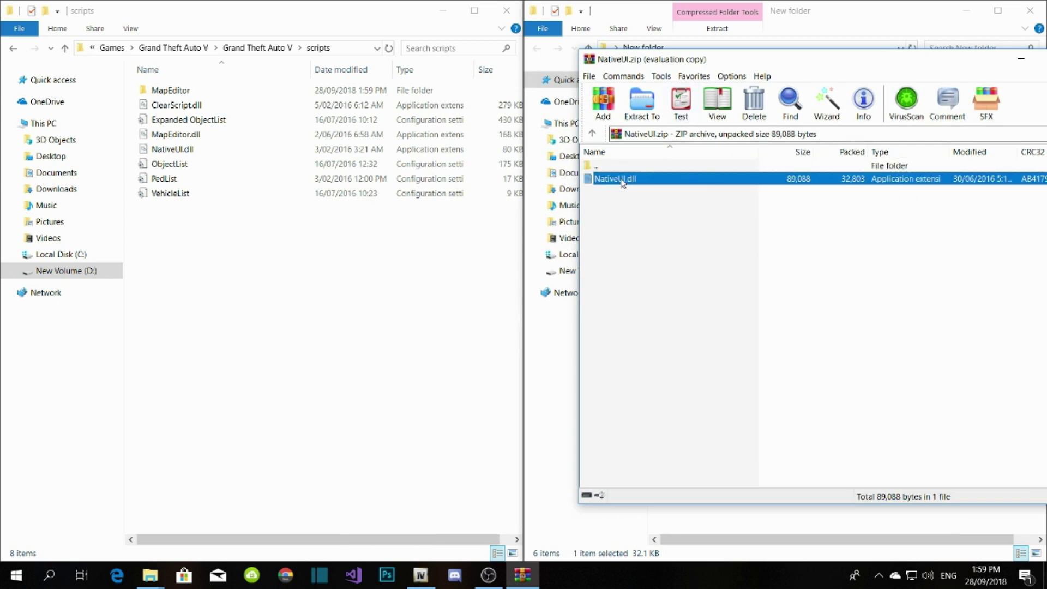
drag(622, 184, 210, 256)
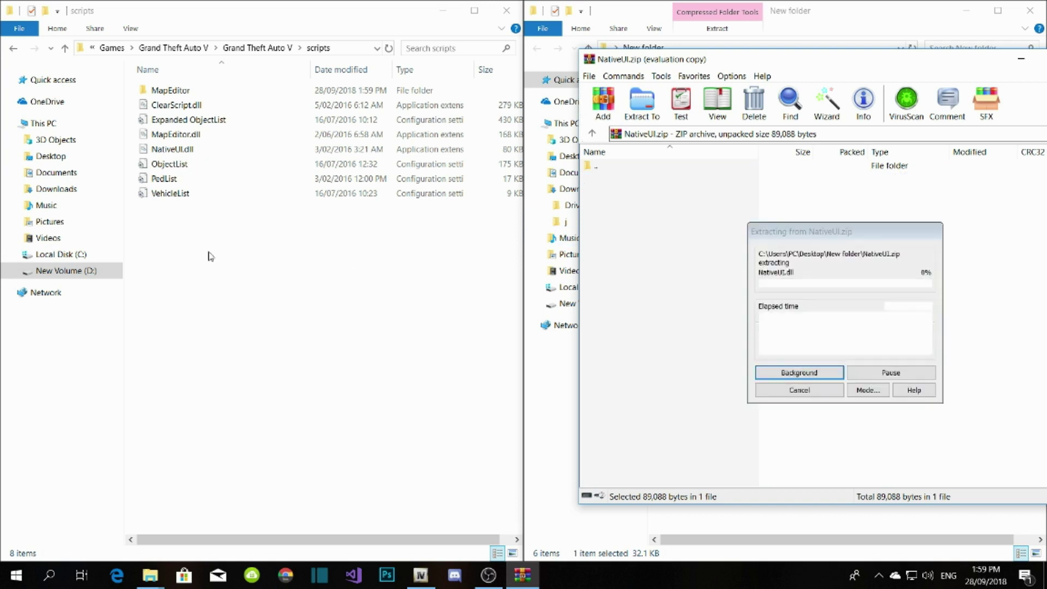
click(543, 226)
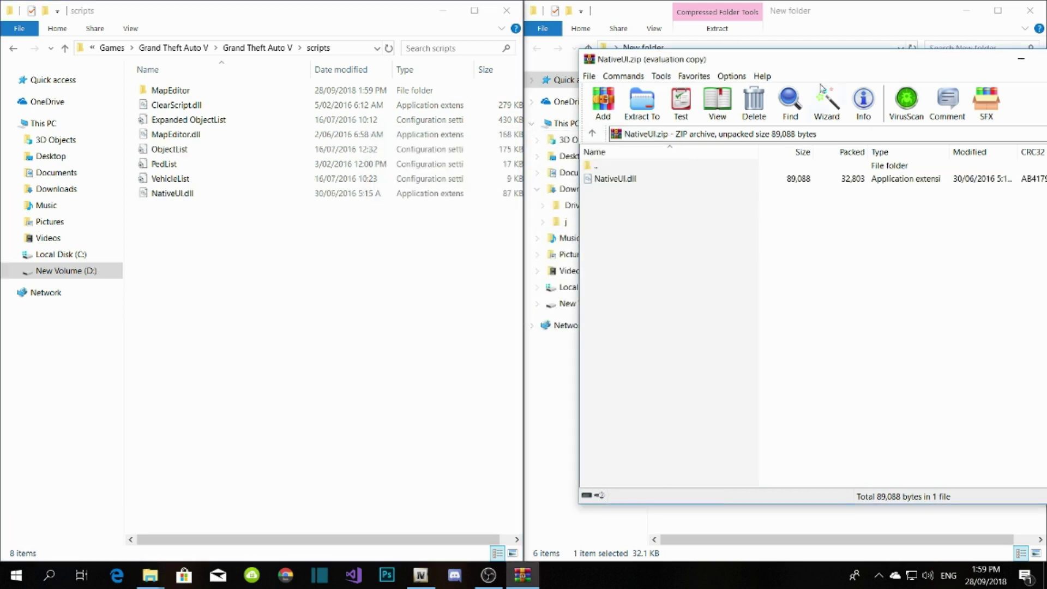
Close the NativeUI archive and New folder window, then minimise the scripts window.
drag(844, 63, 491, 84)
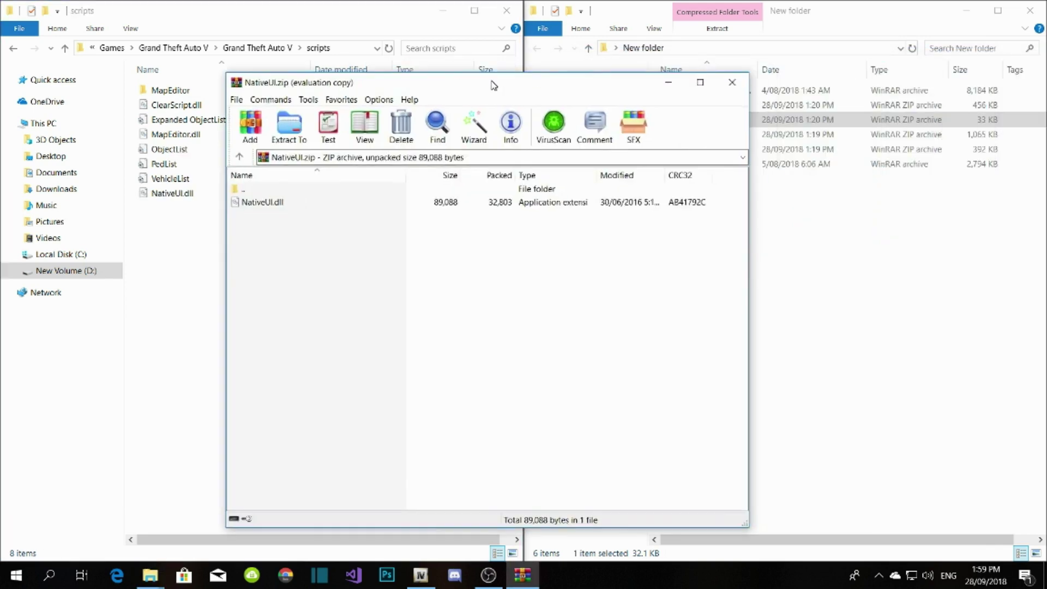
click(732, 83)
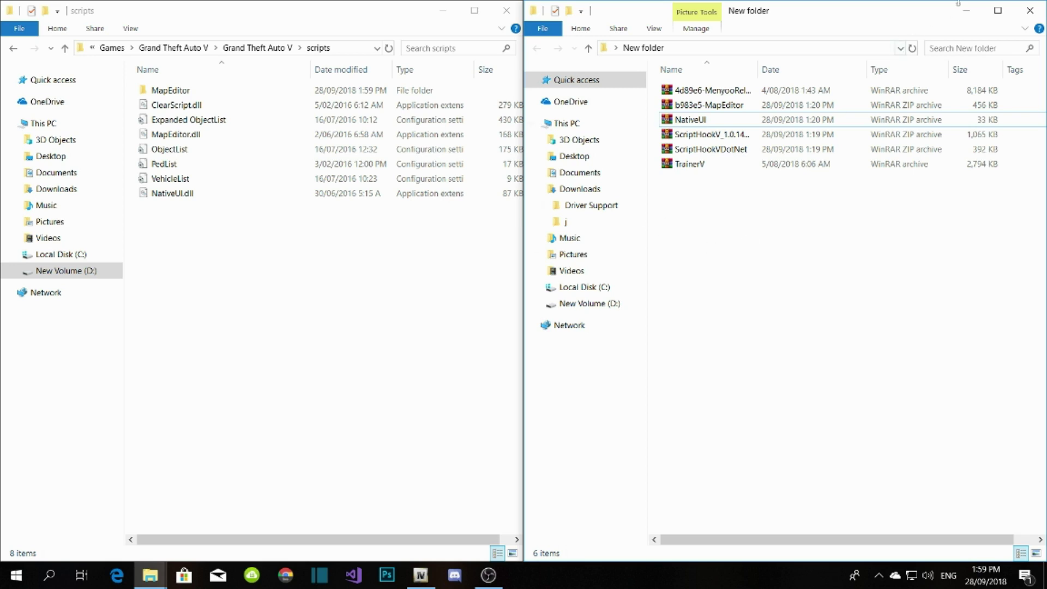
drag(909, 15, 861, 46)
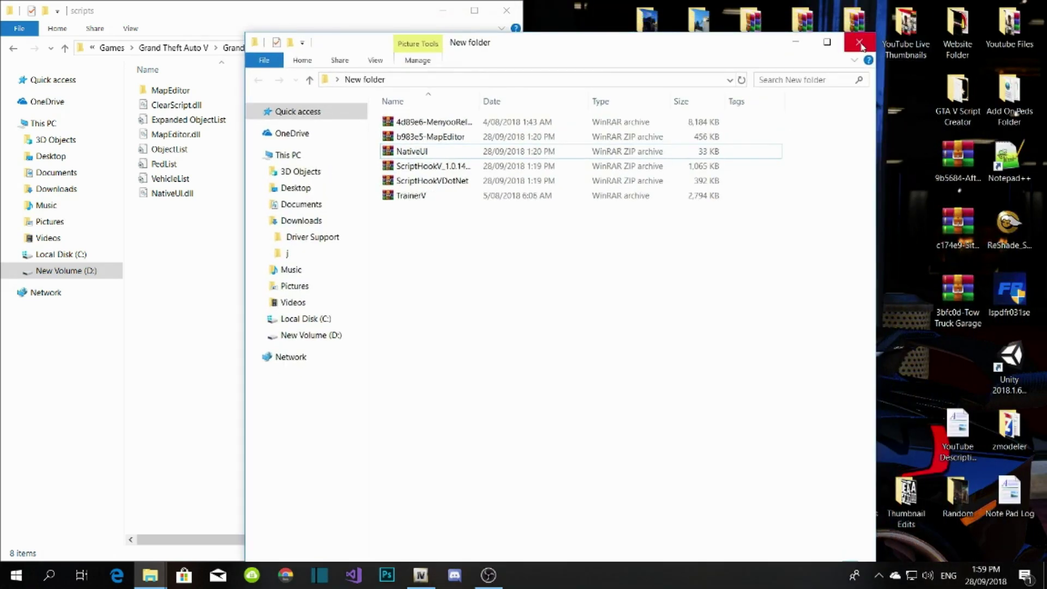
click(859, 44)
drag(214, 14, 439, 45)
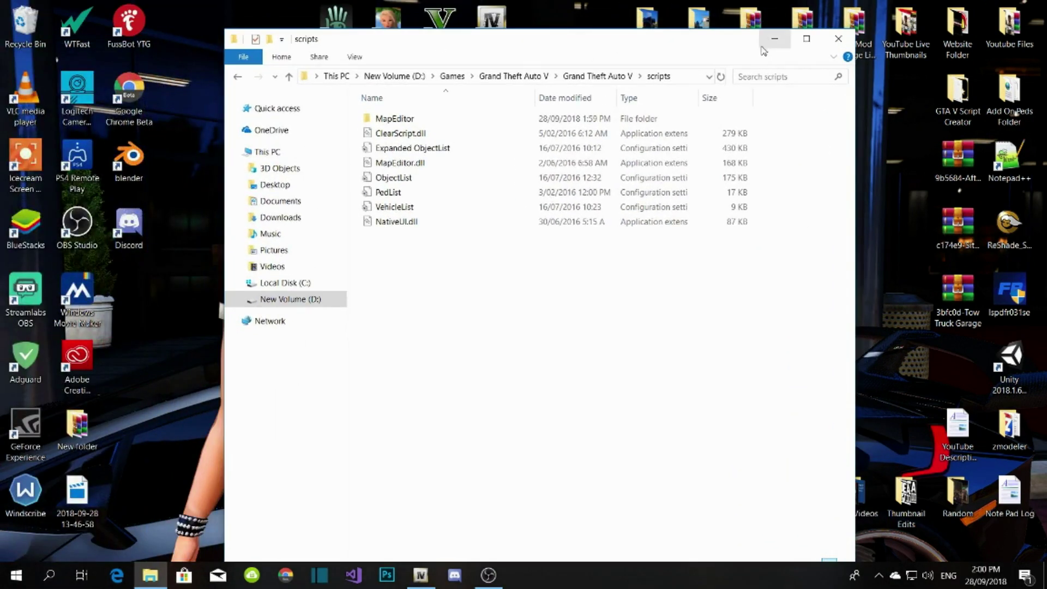
click(791, 39)
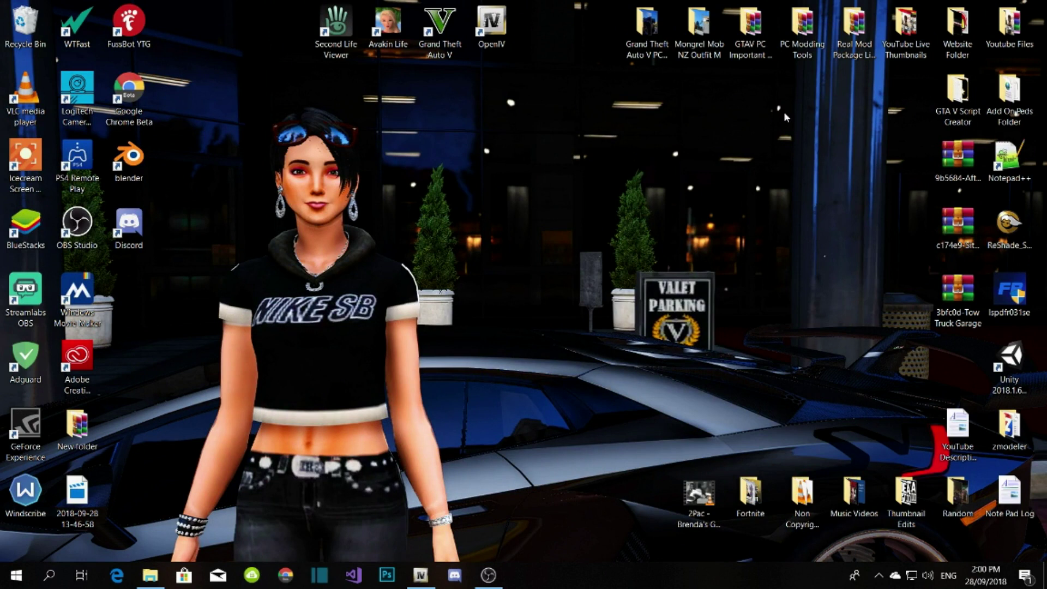